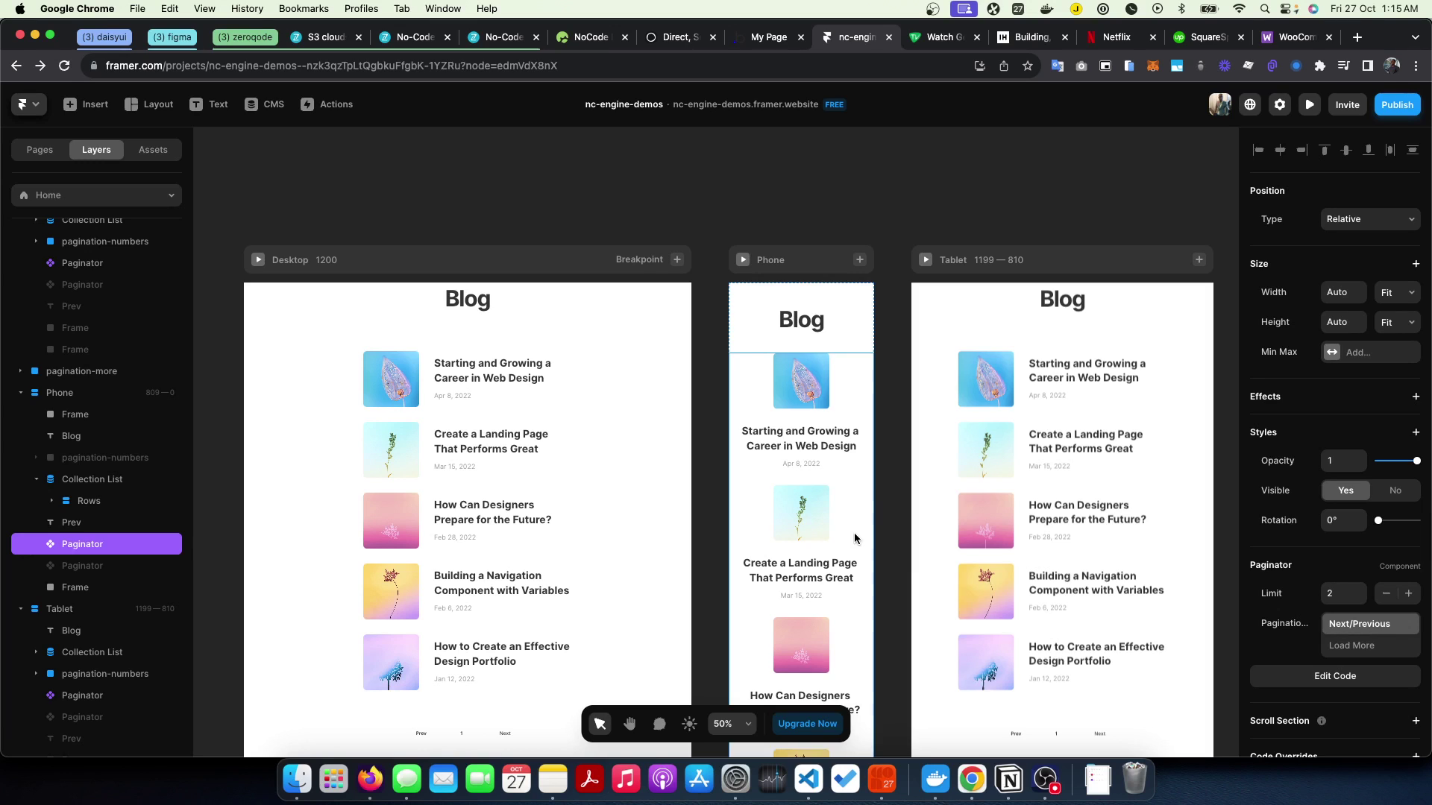
- Delete the active Paginator layer from the Phone breakpoint, keeping Desktop and Tablet Prev/Next intact
scroll(855, 538, down, 10)
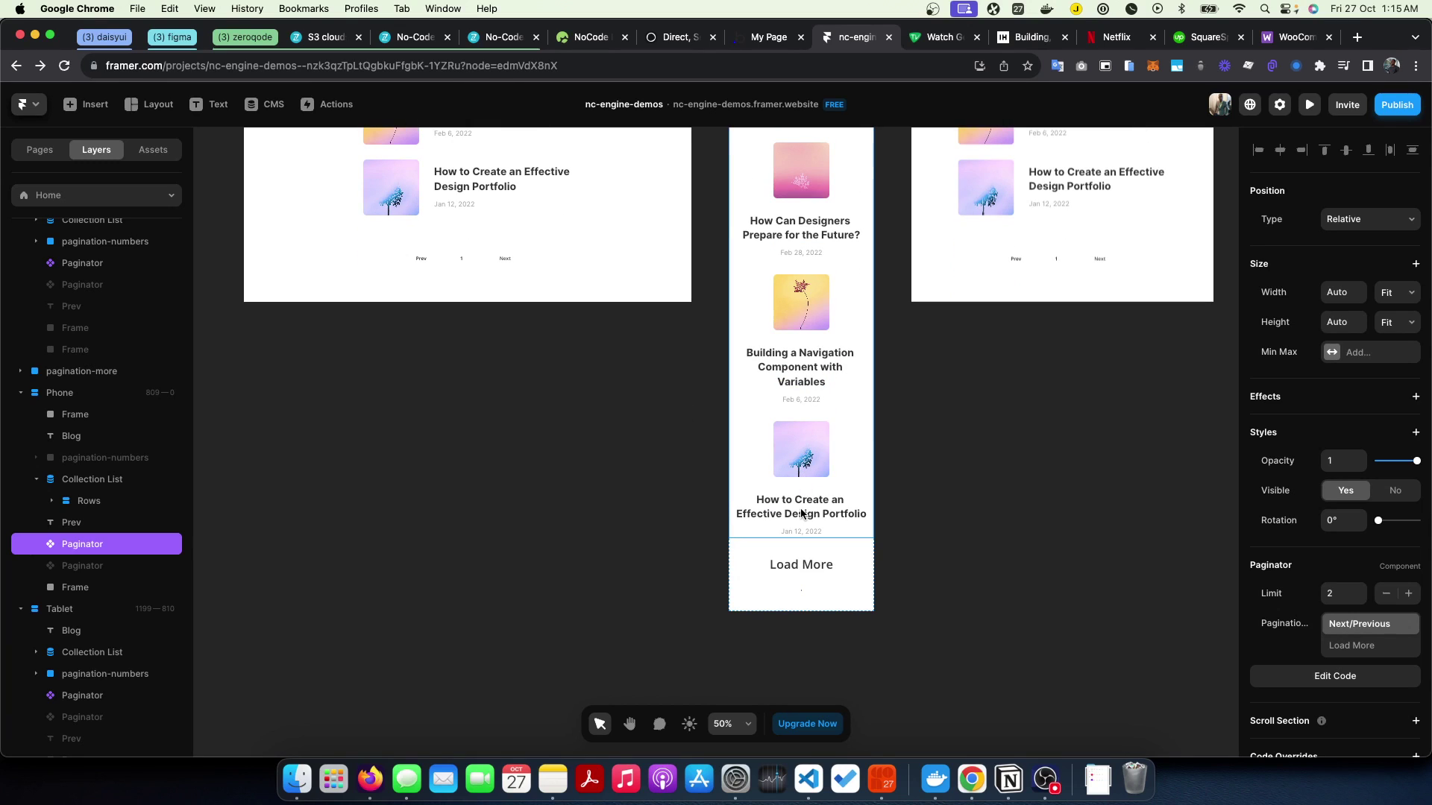
scroll(804, 514, up, 6)
scroll(754, 345, up, 4)
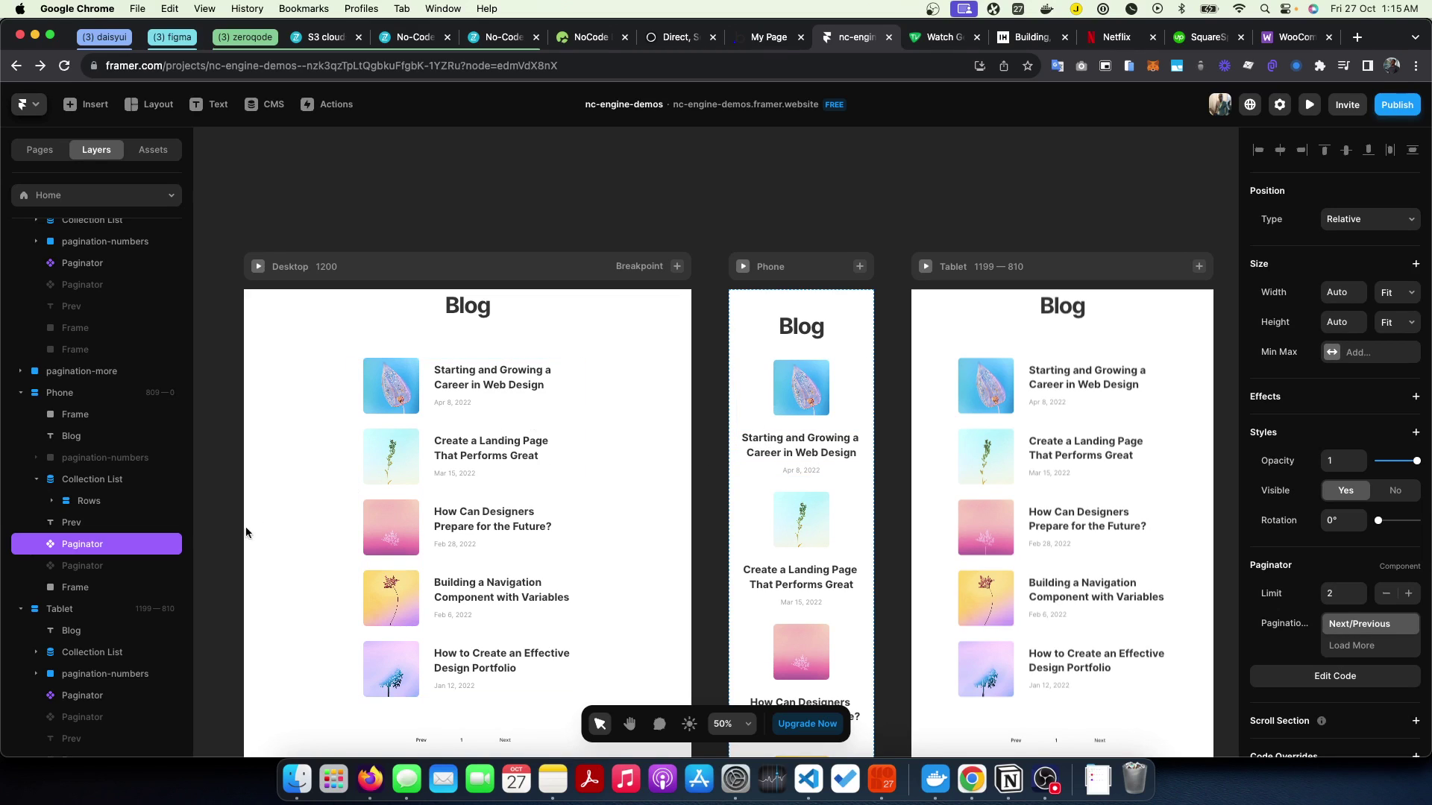
scroll(128, 510, down, 1)
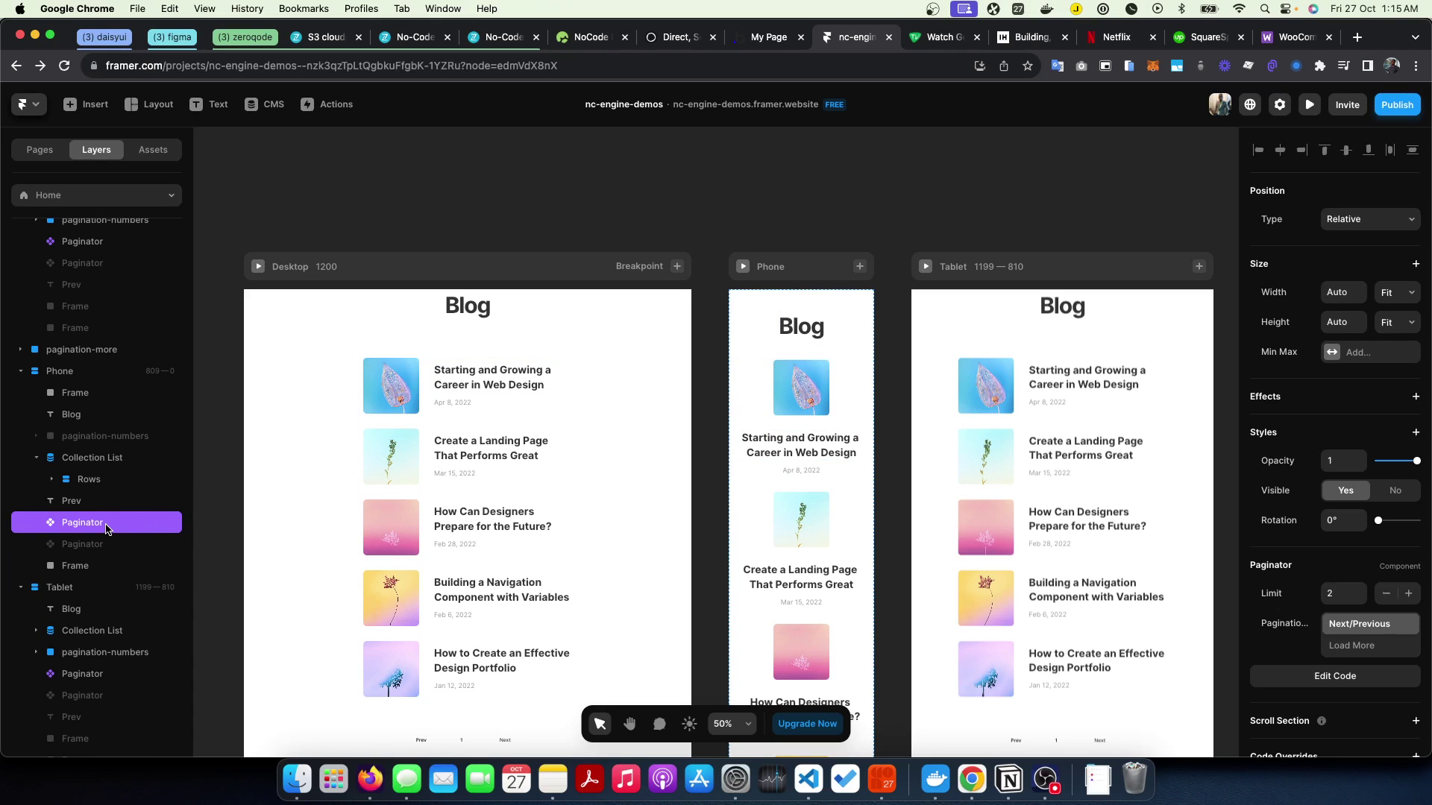
key(Delete)
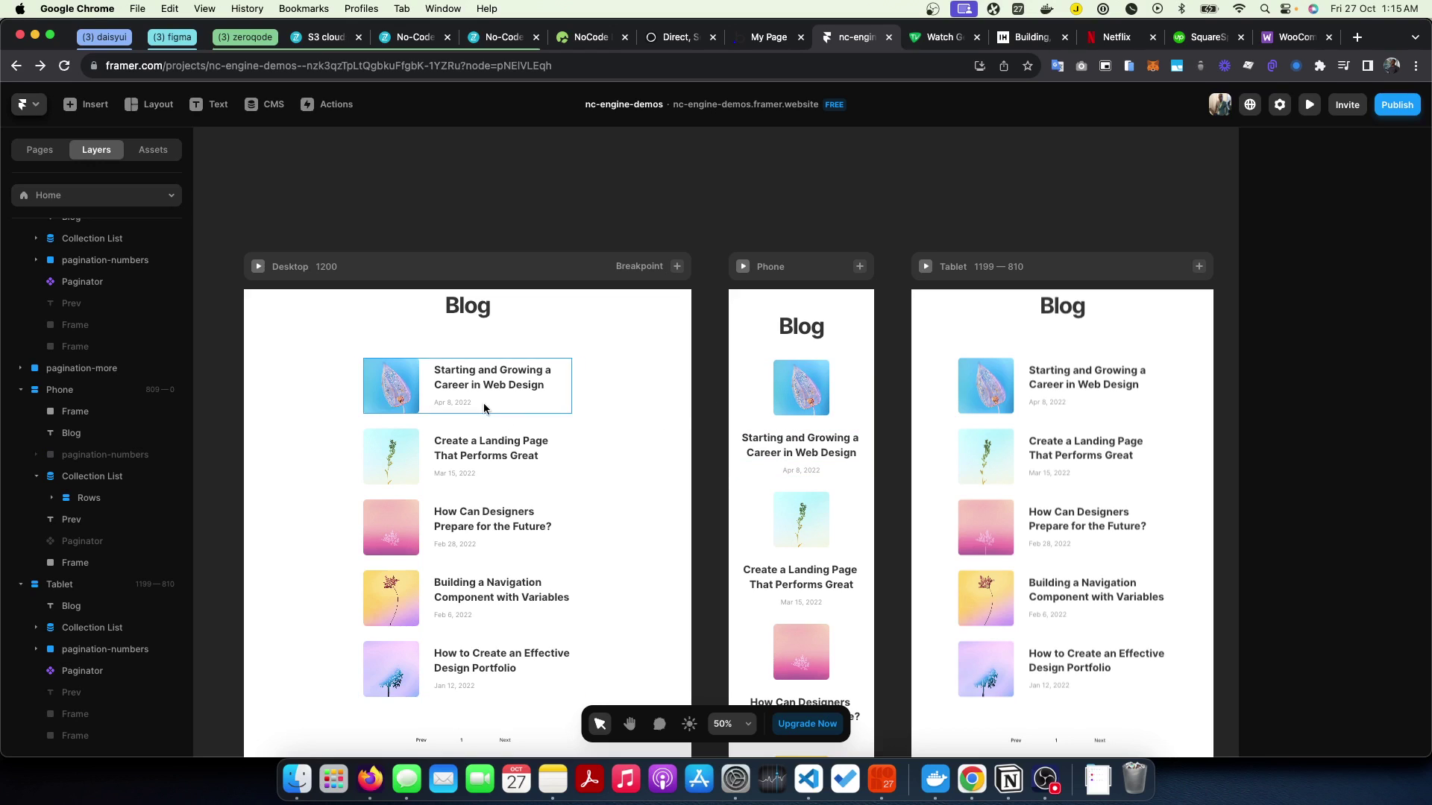
scroll(455, 611, down, 3)
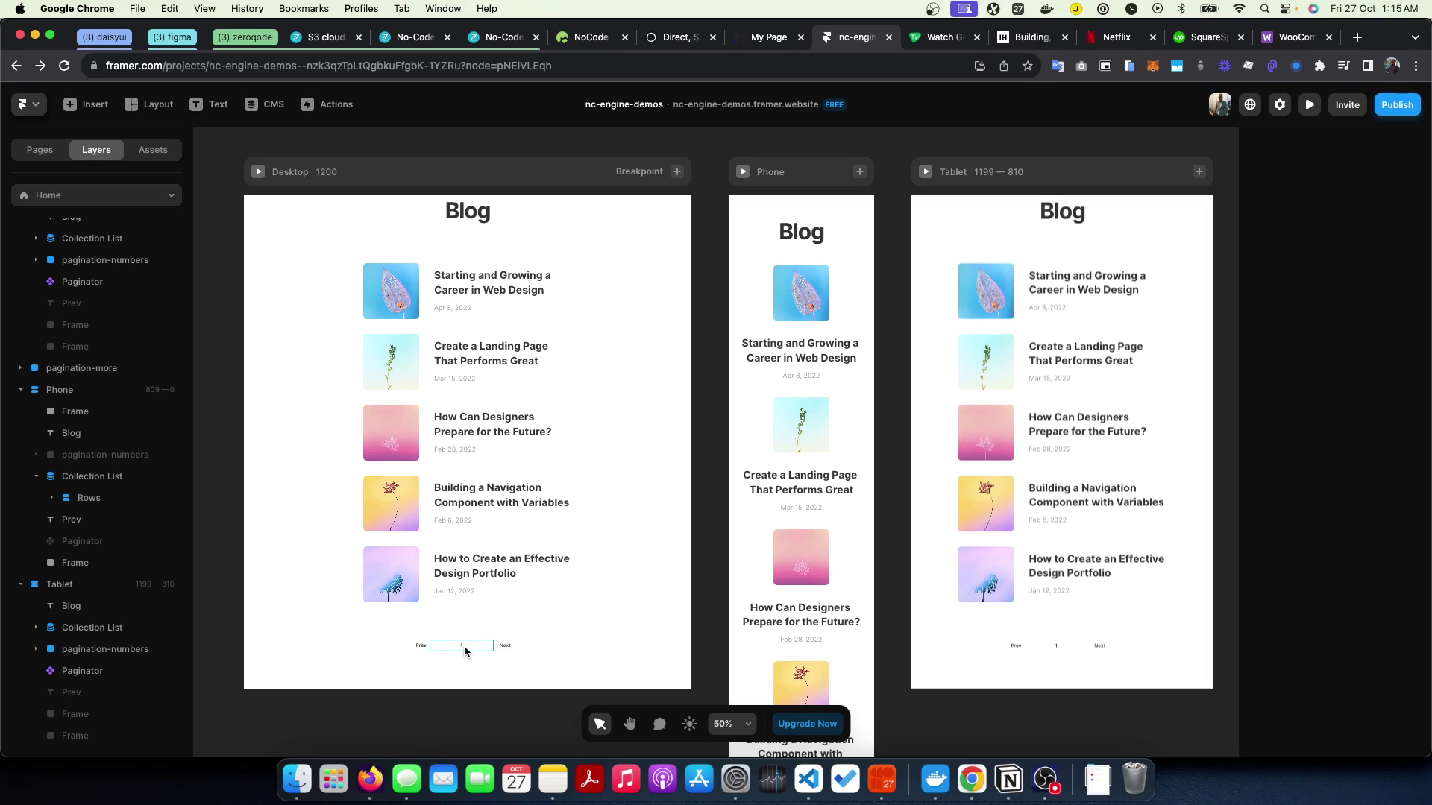
- Drag the Paginator component from Assets into the Phone frame, below the Load More text
click(867, 276)
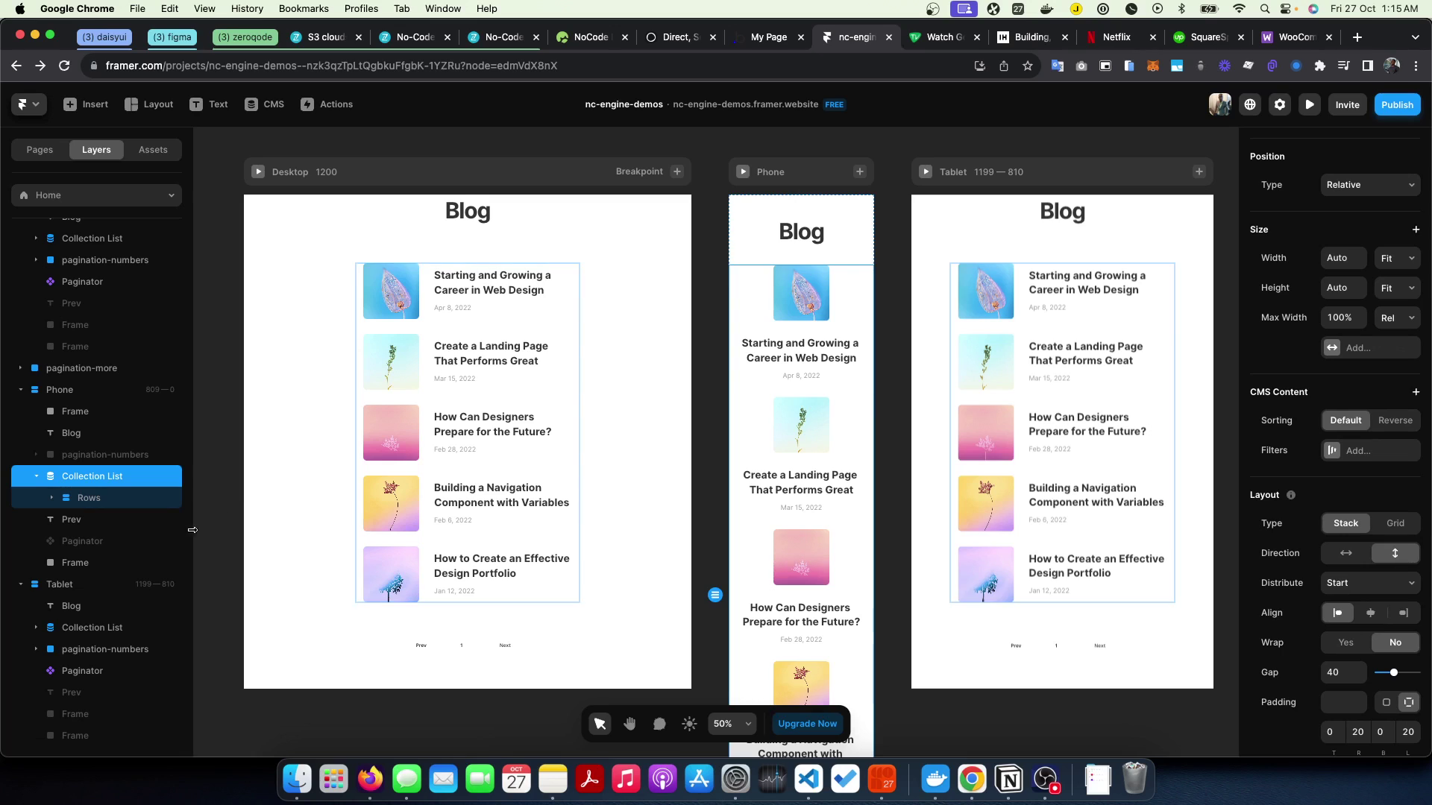
click(144, 151)
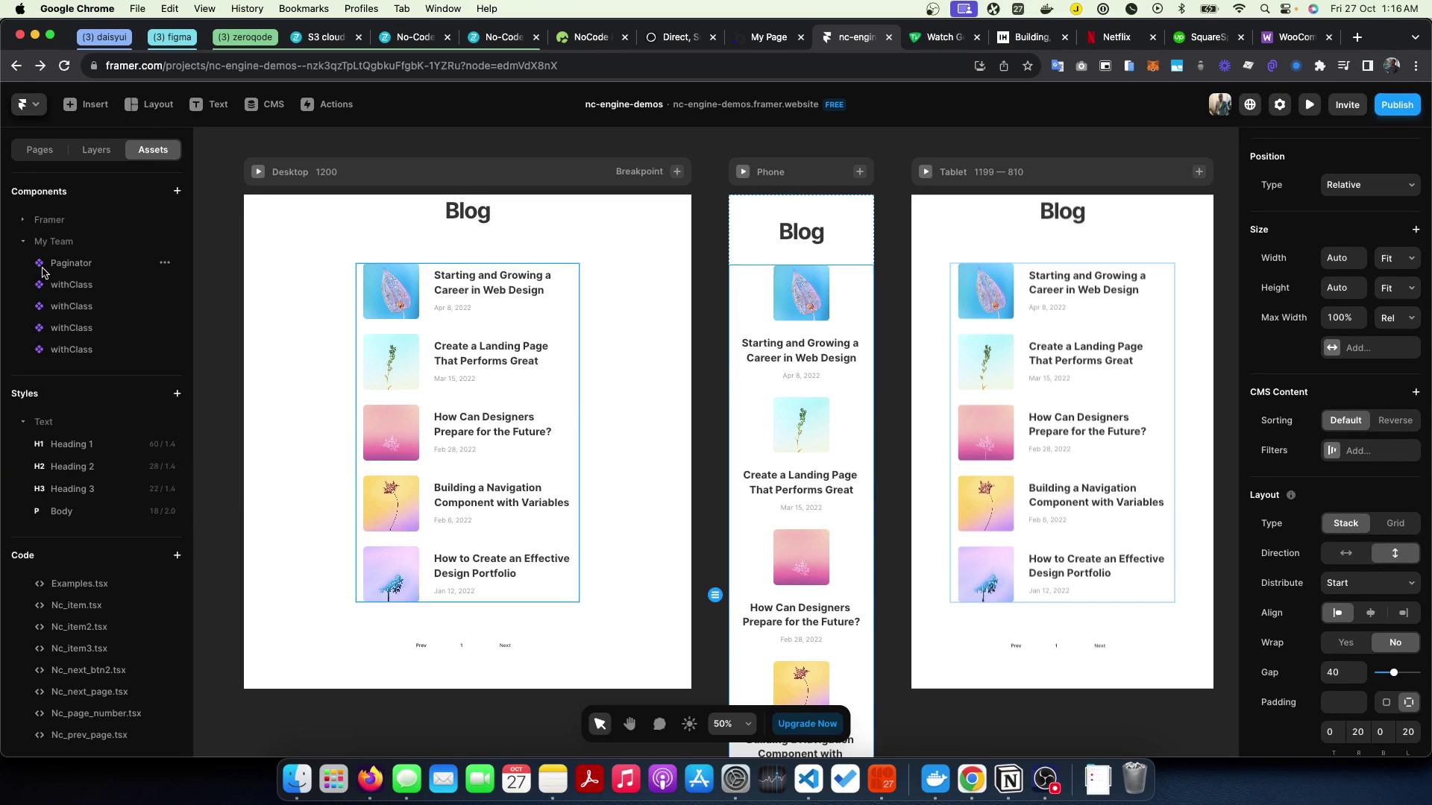
drag(46, 271, 36, 345)
scroll(716, 448, down, 4)
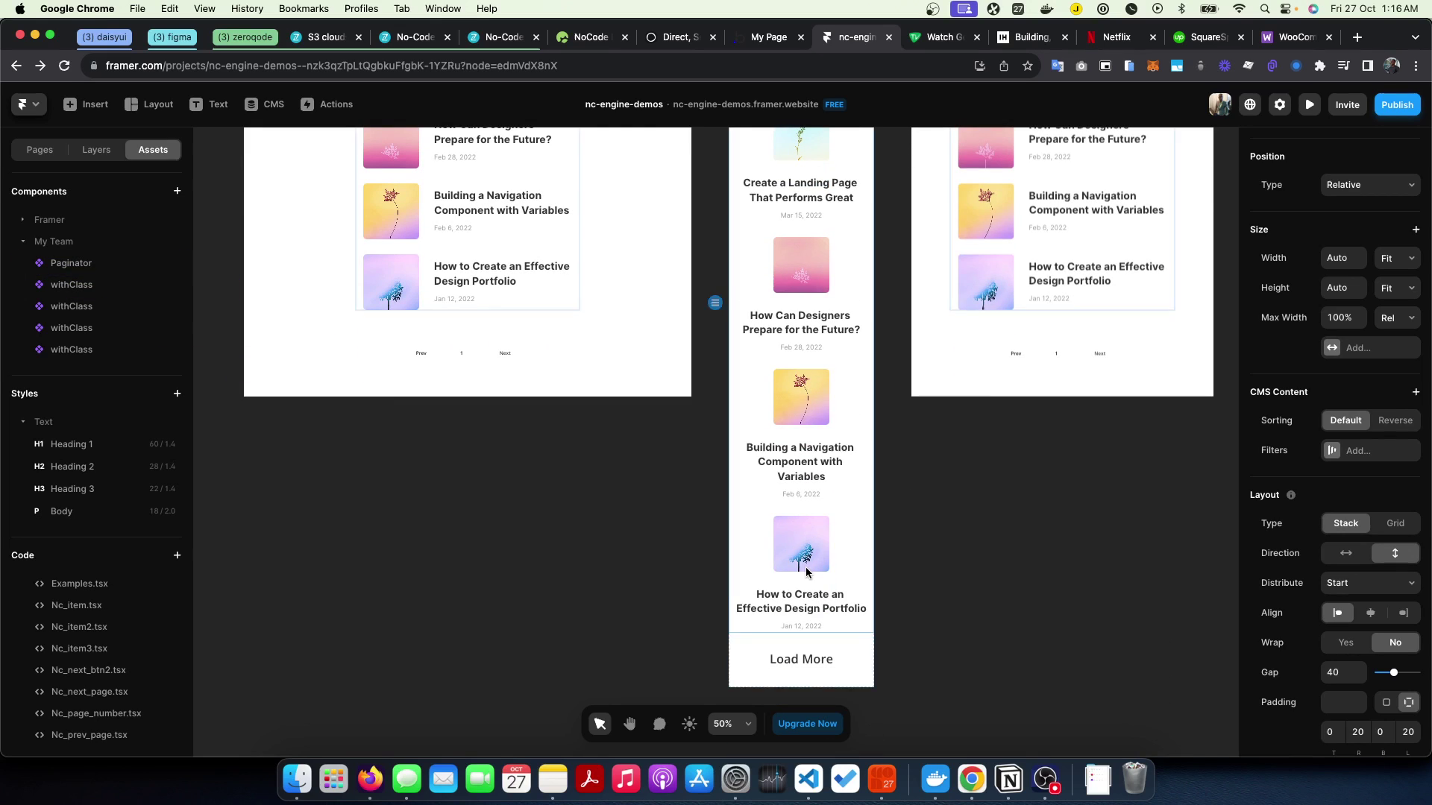
drag(52, 269, 761, 677)
- Move the Prev layer above the new Phone Paginator in the layer tree
click(805, 680)
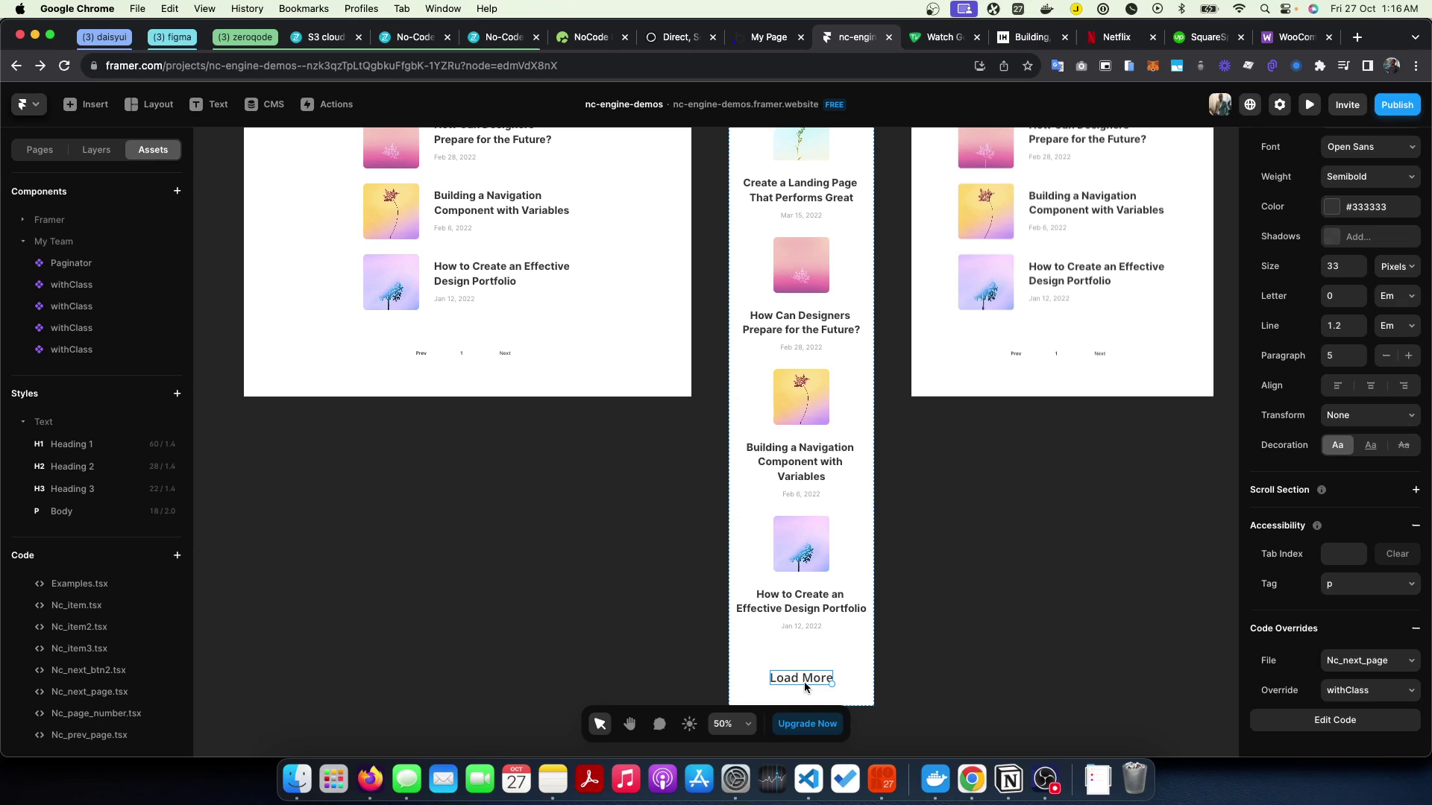
click(96, 149)
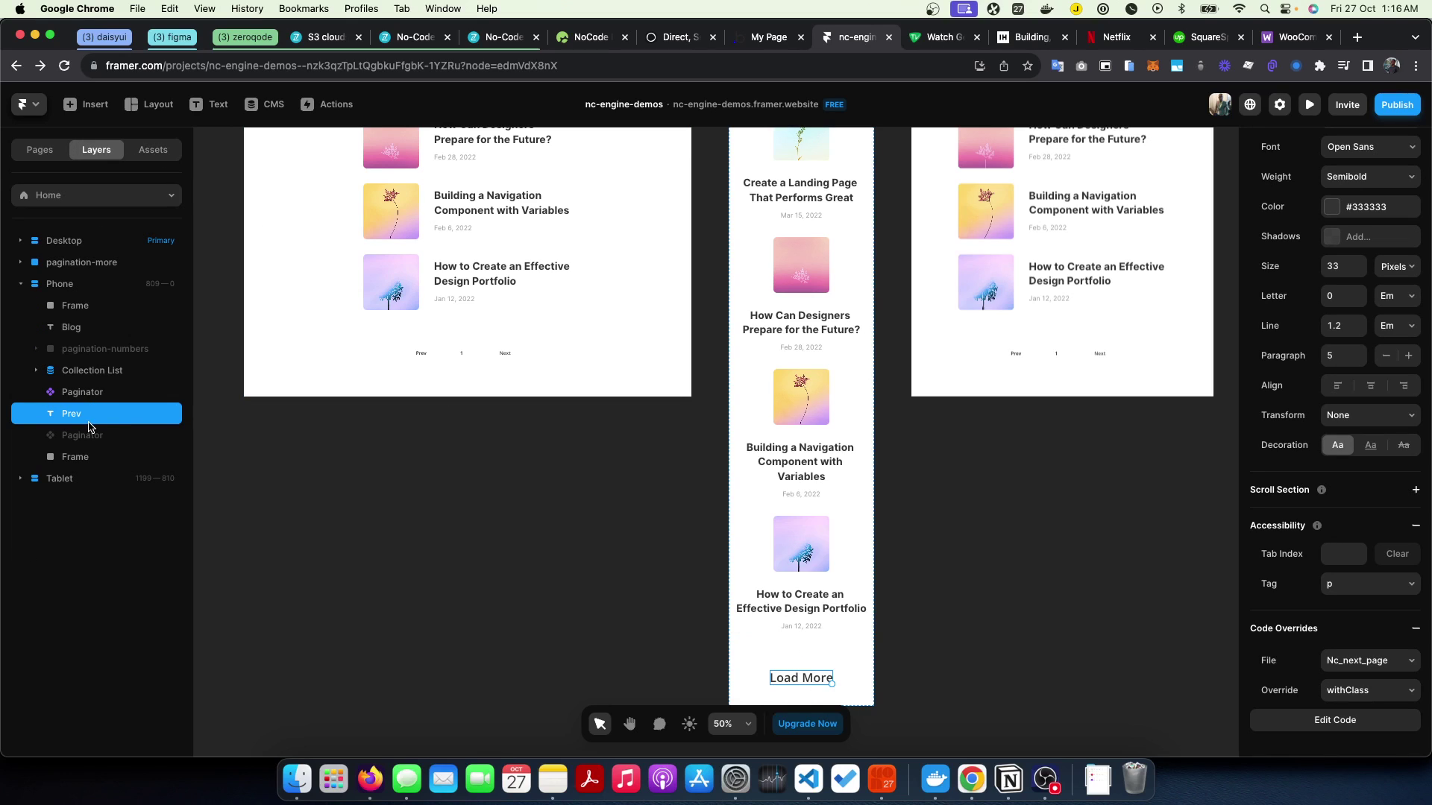
drag(89, 417, 88, 383)
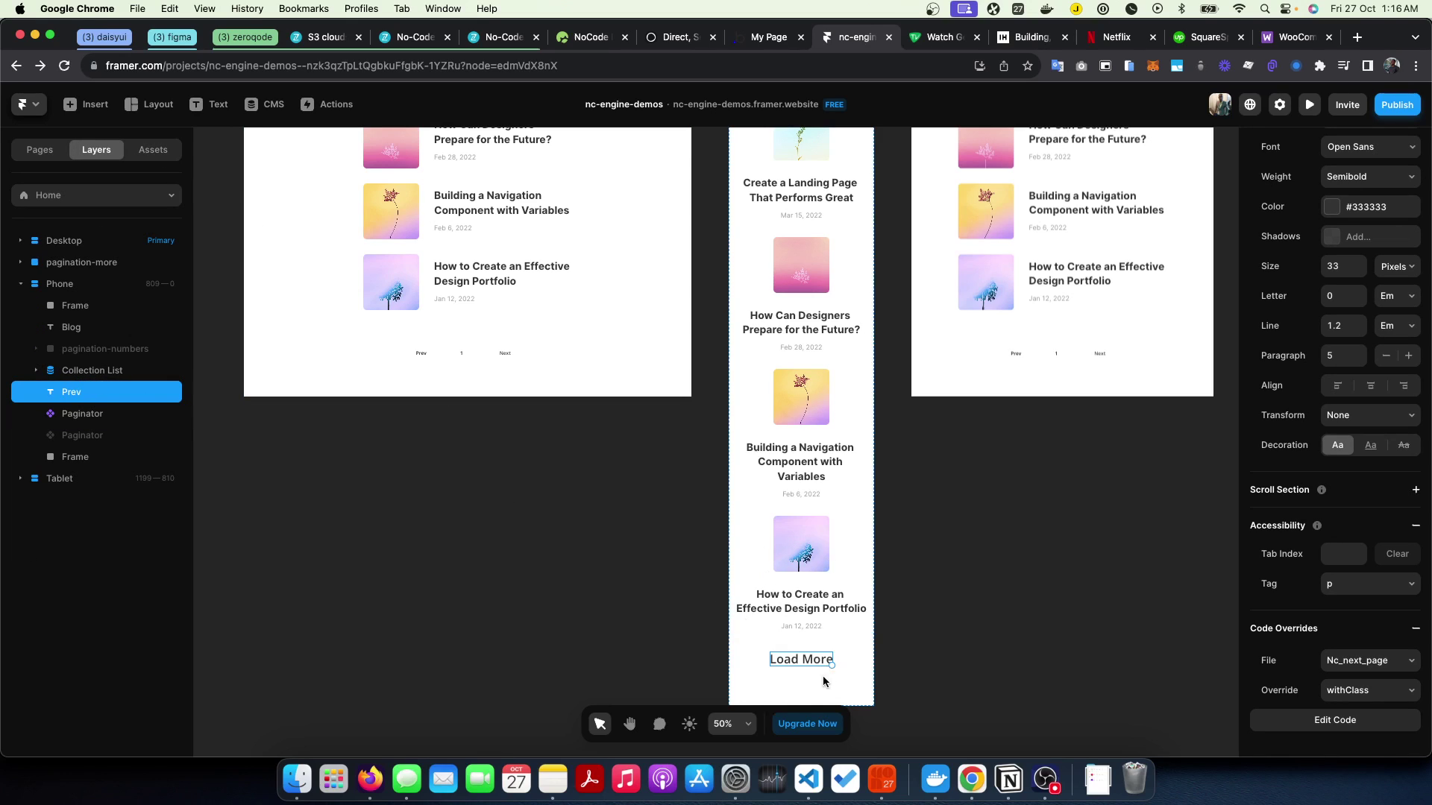
click(67, 420)
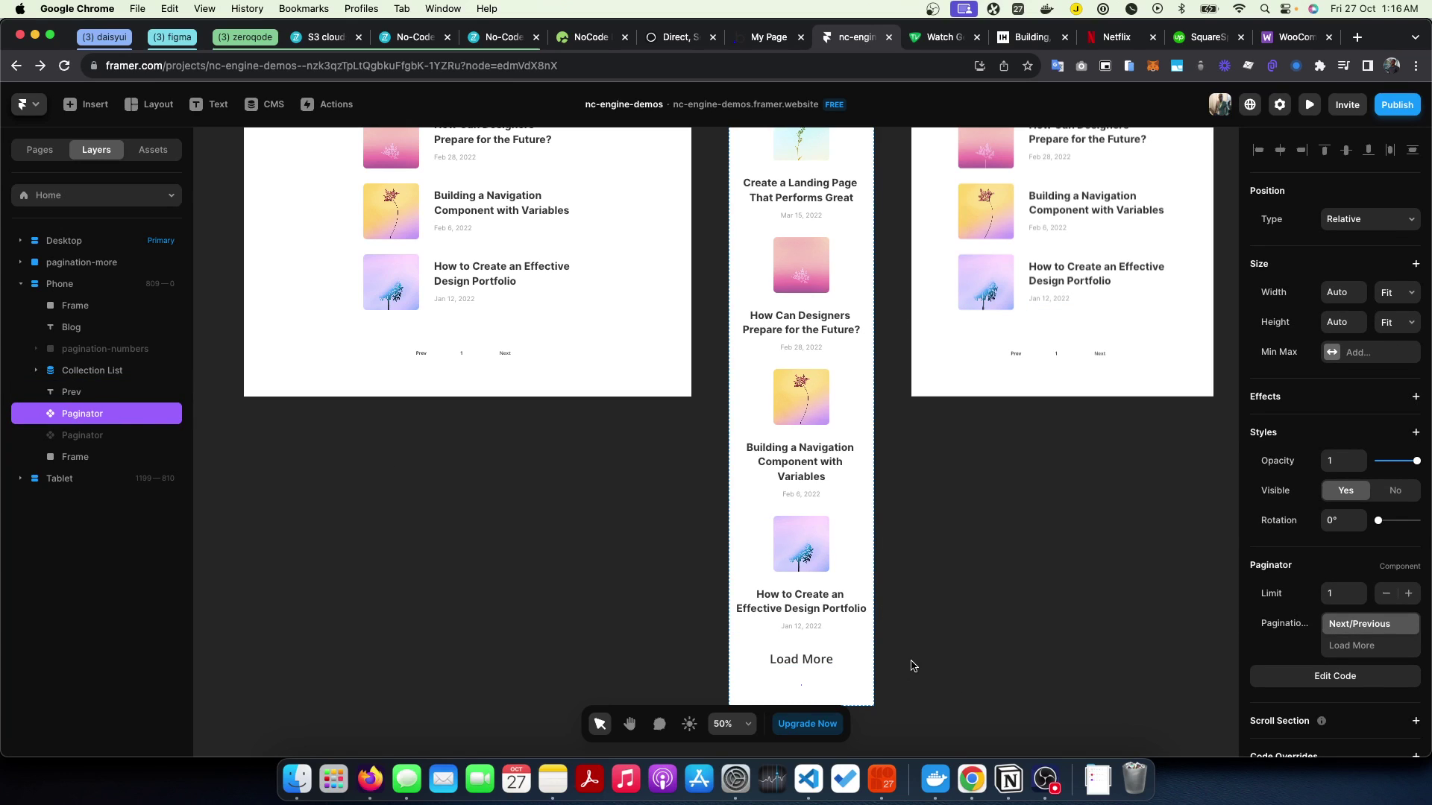
click(777, 664)
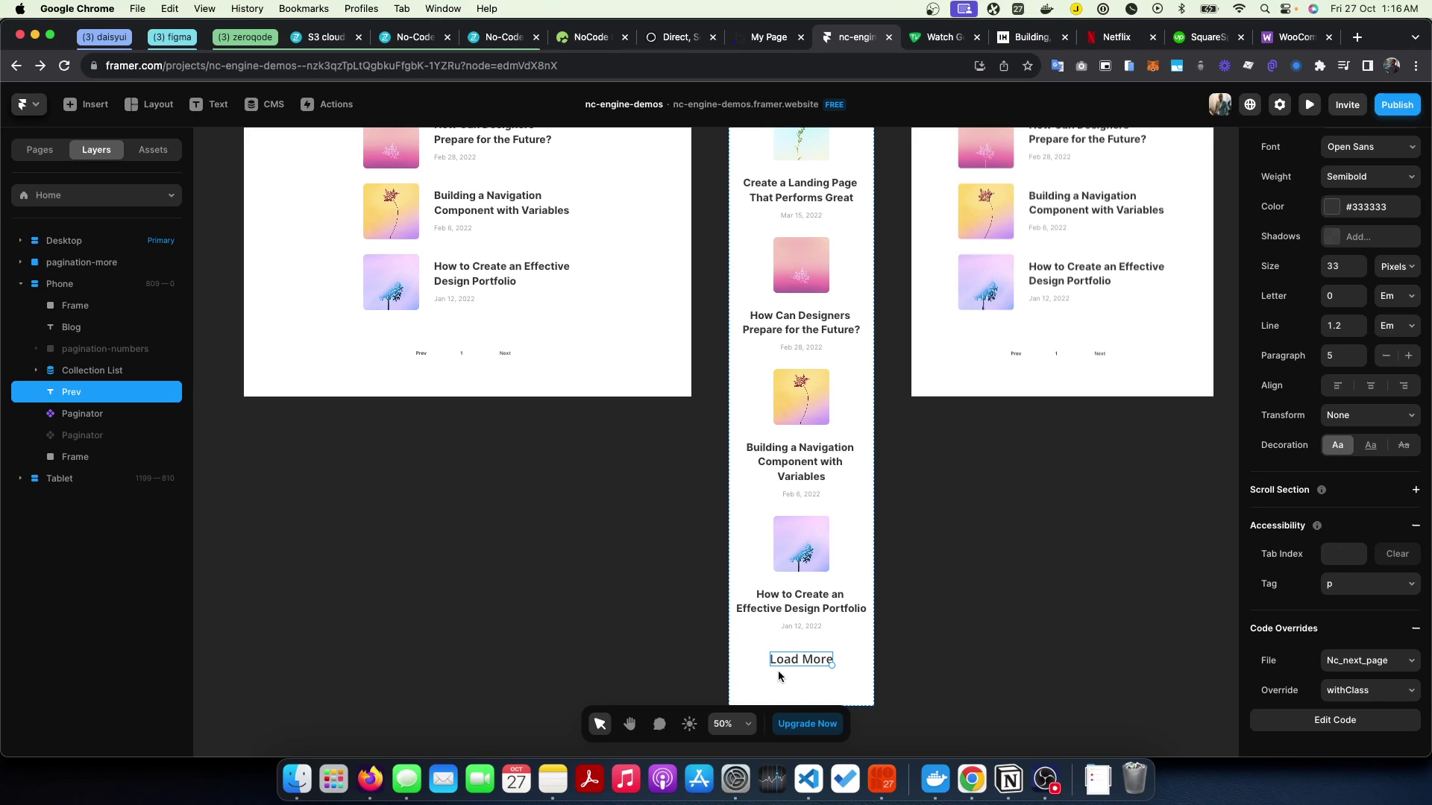
- Switch the Phone Paginator's Pagination to Load More with a Limit of 2 posts
click(84, 430)
click(84, 416)
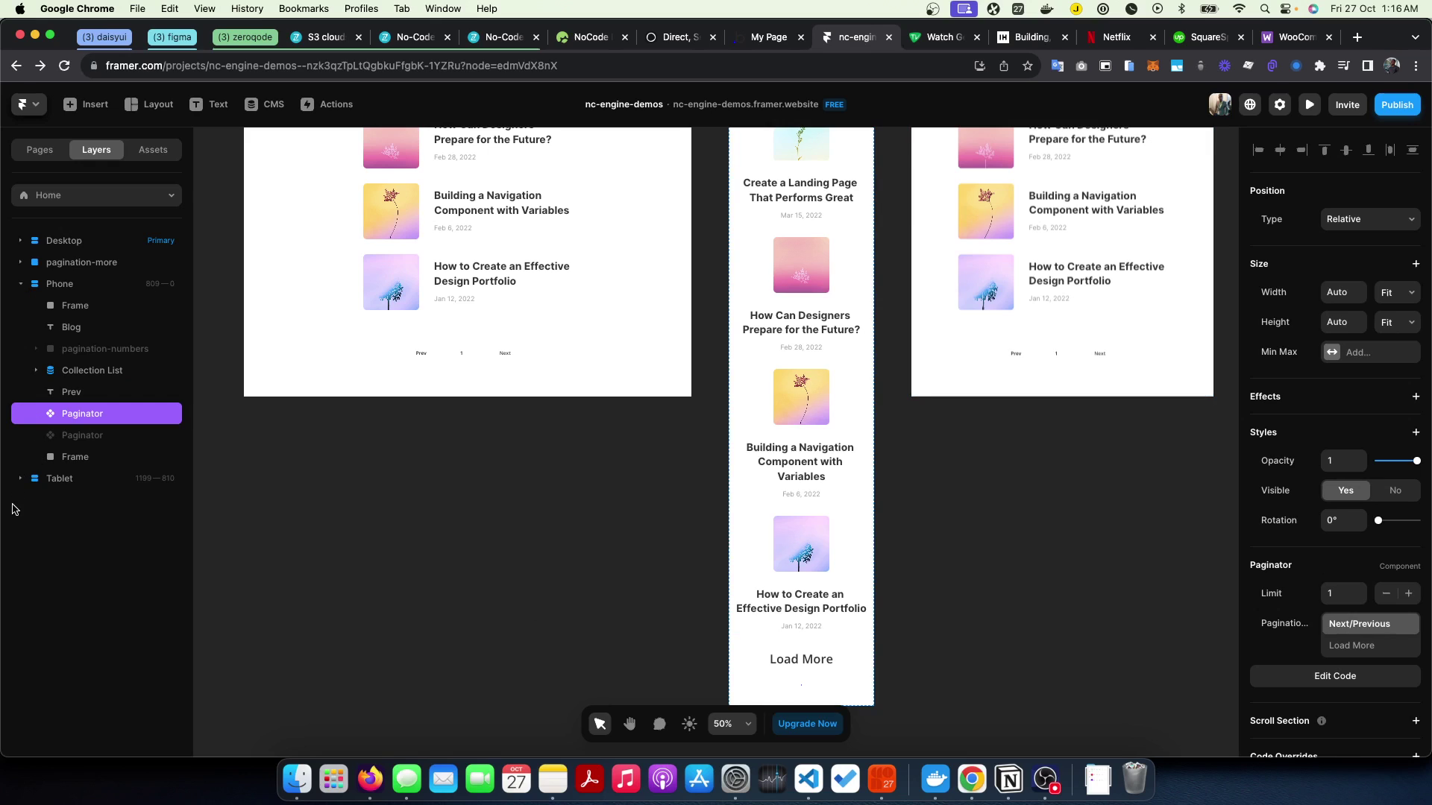
click(21, 479)
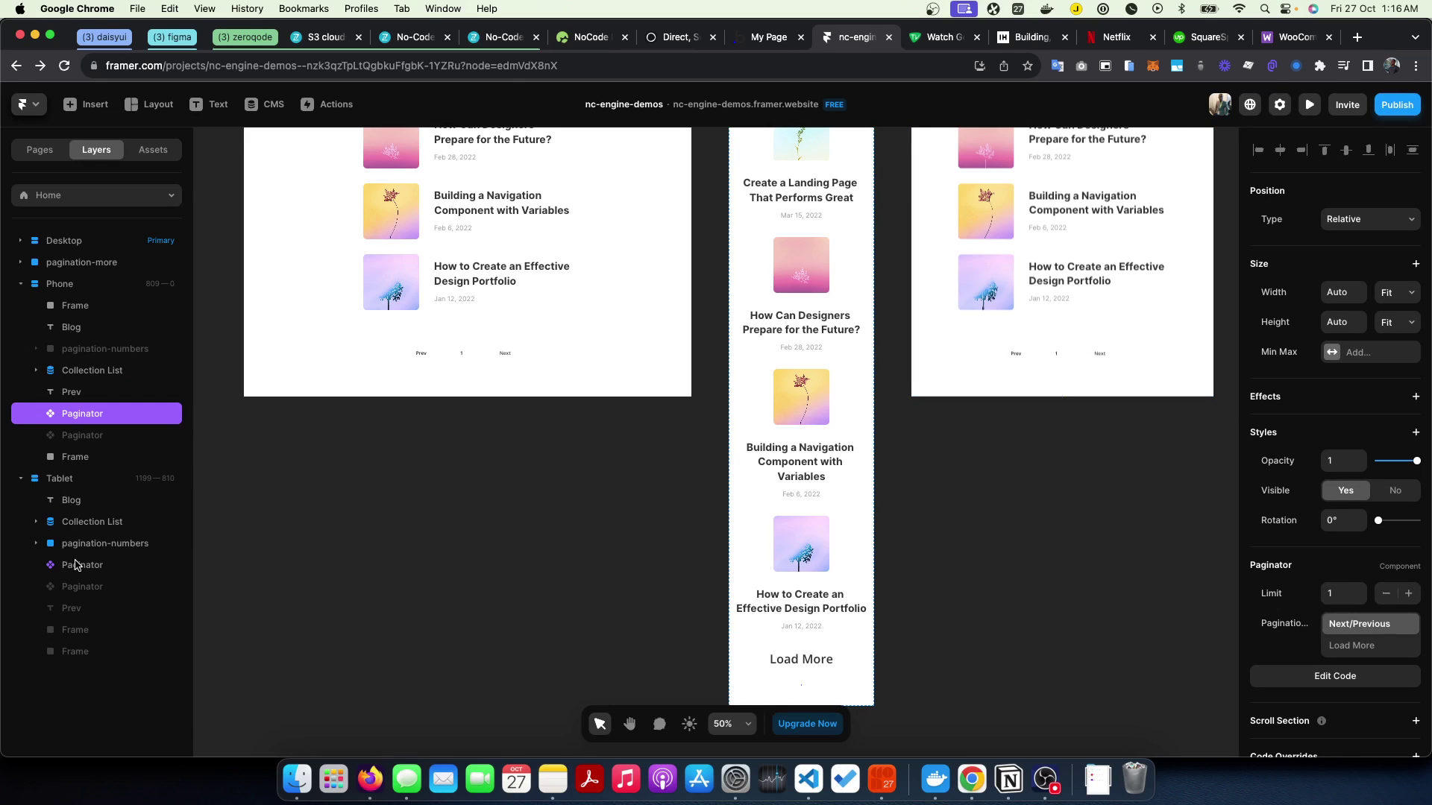
click(20, 240)
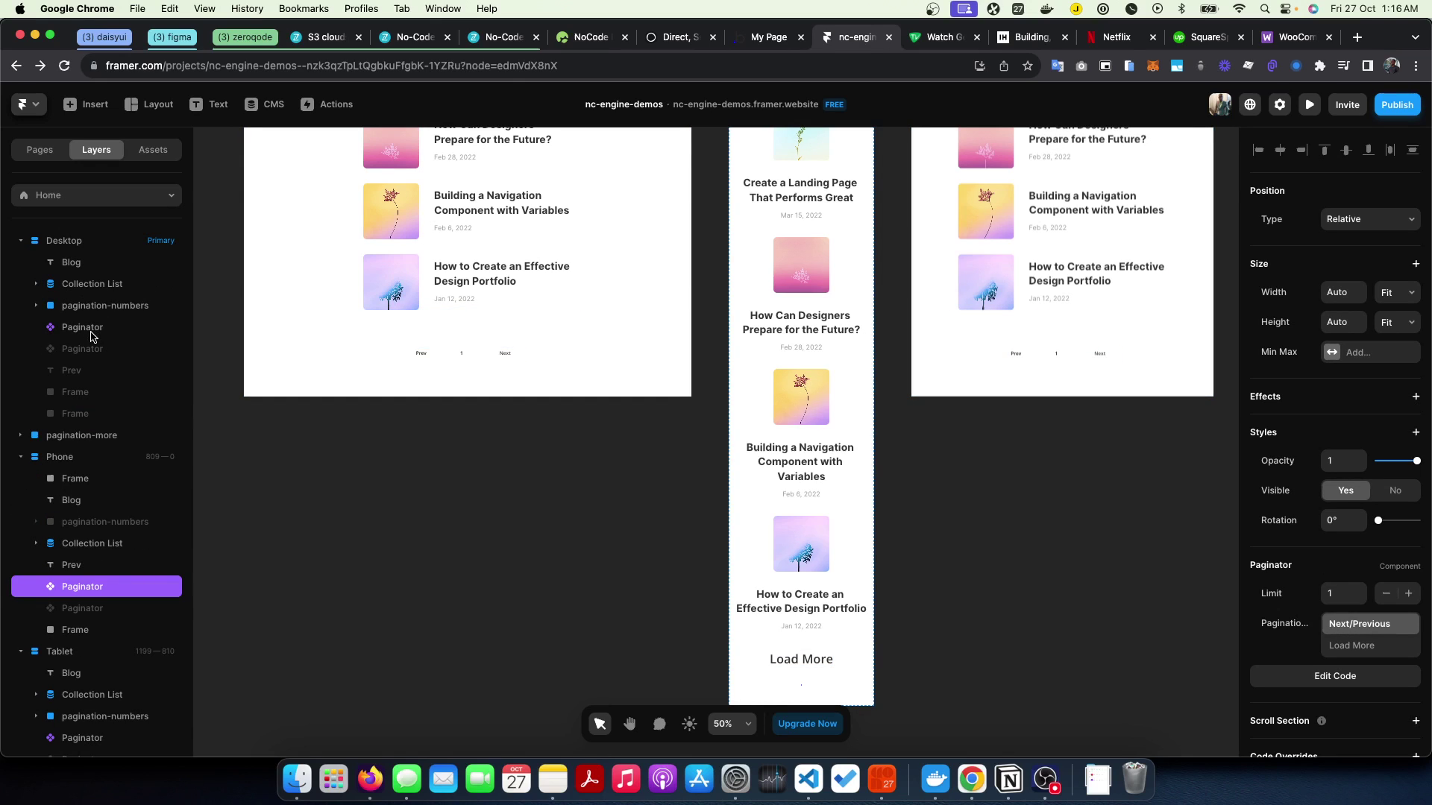
click(819, 664)
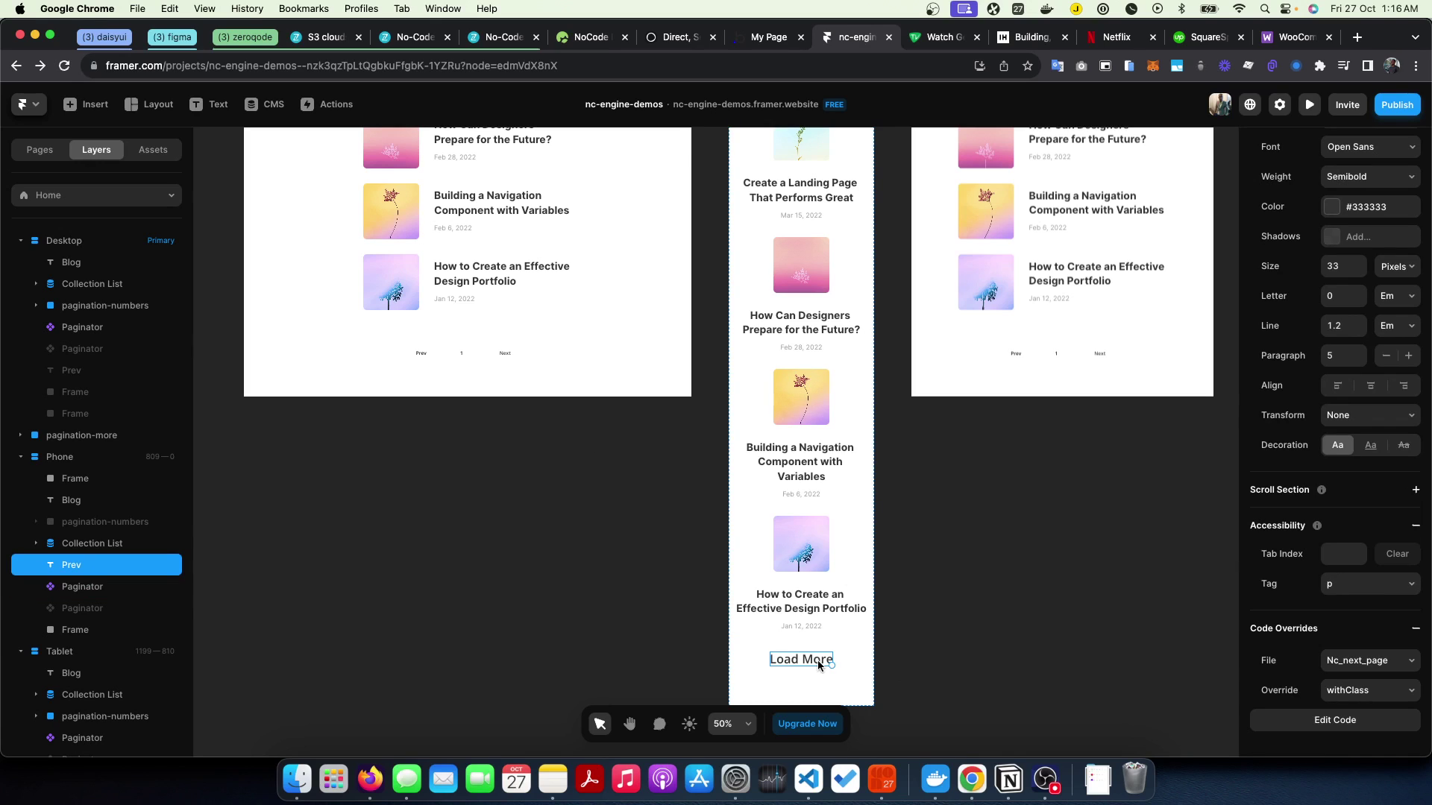
click(75, 588)
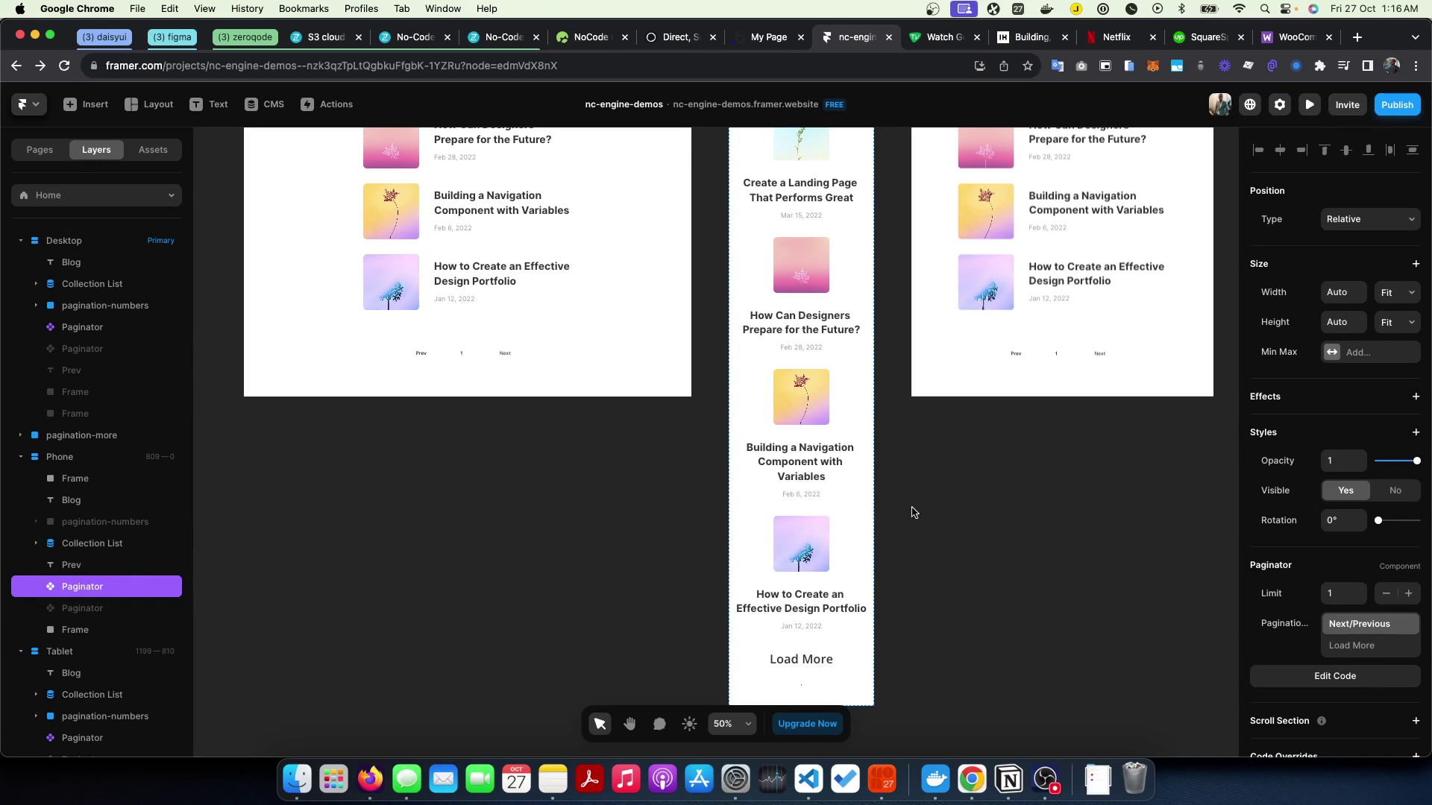
click(1385, 652)
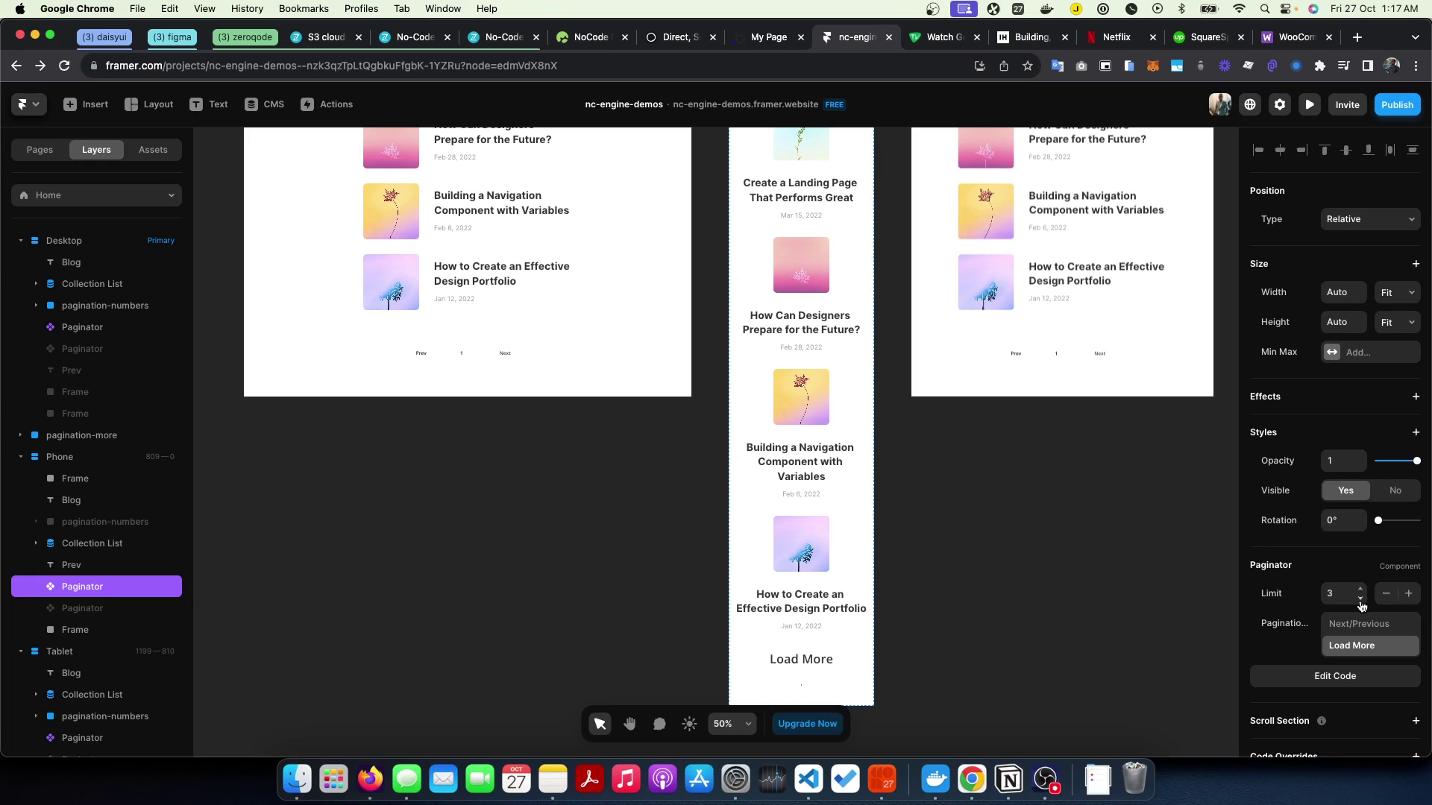
scroll(937, 420, up, 10)
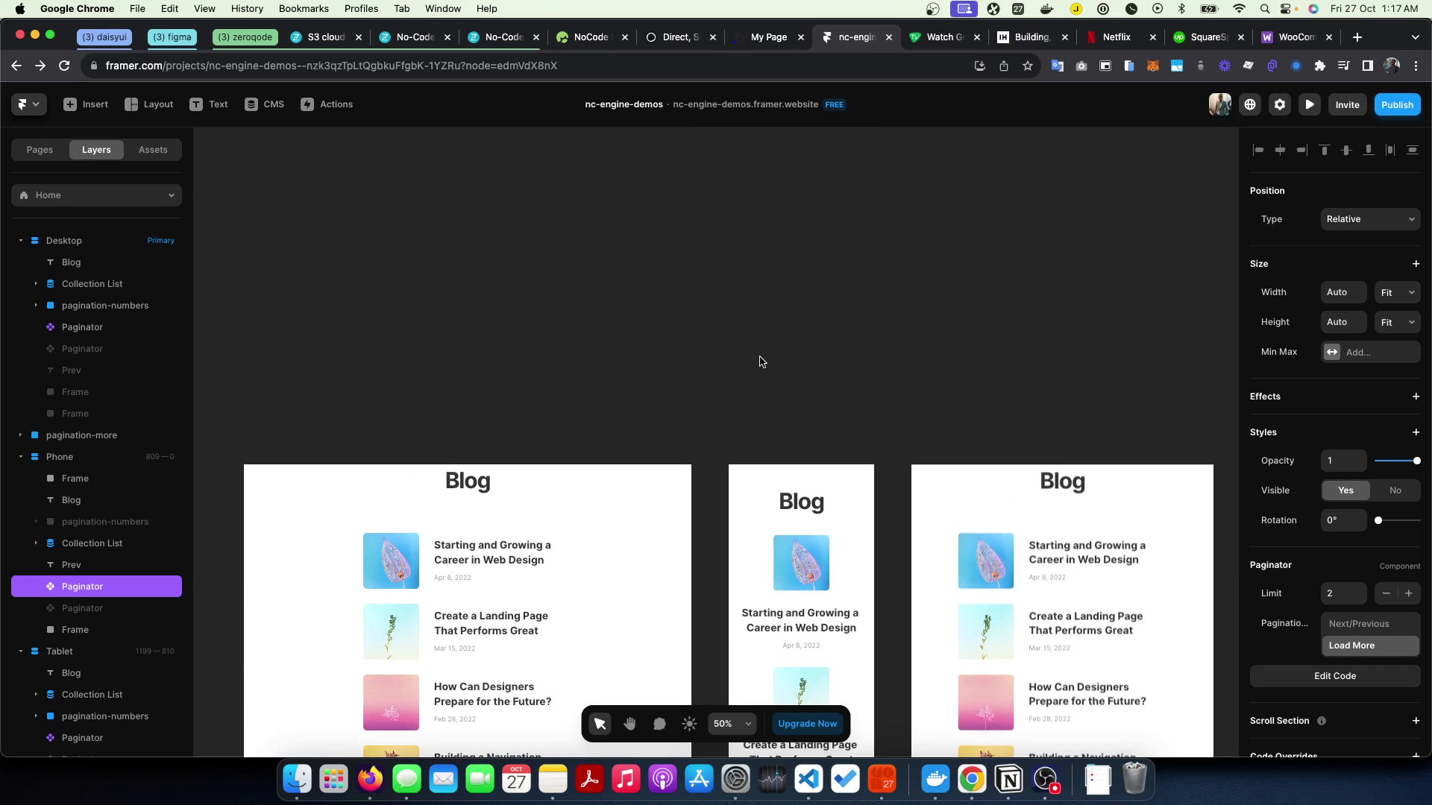
click(743, 444)
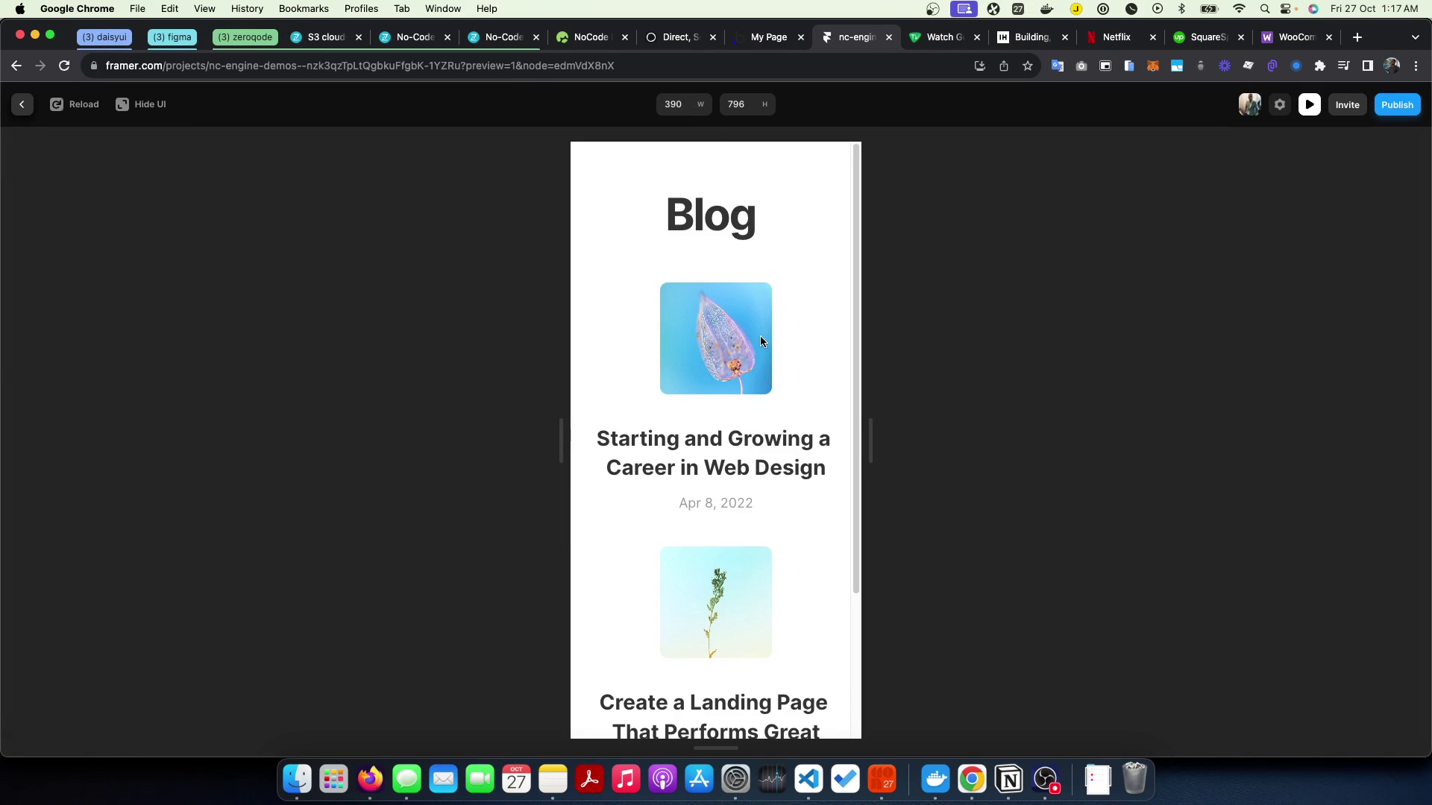
scroll(761, 343, down, 3)
click(722, 643)
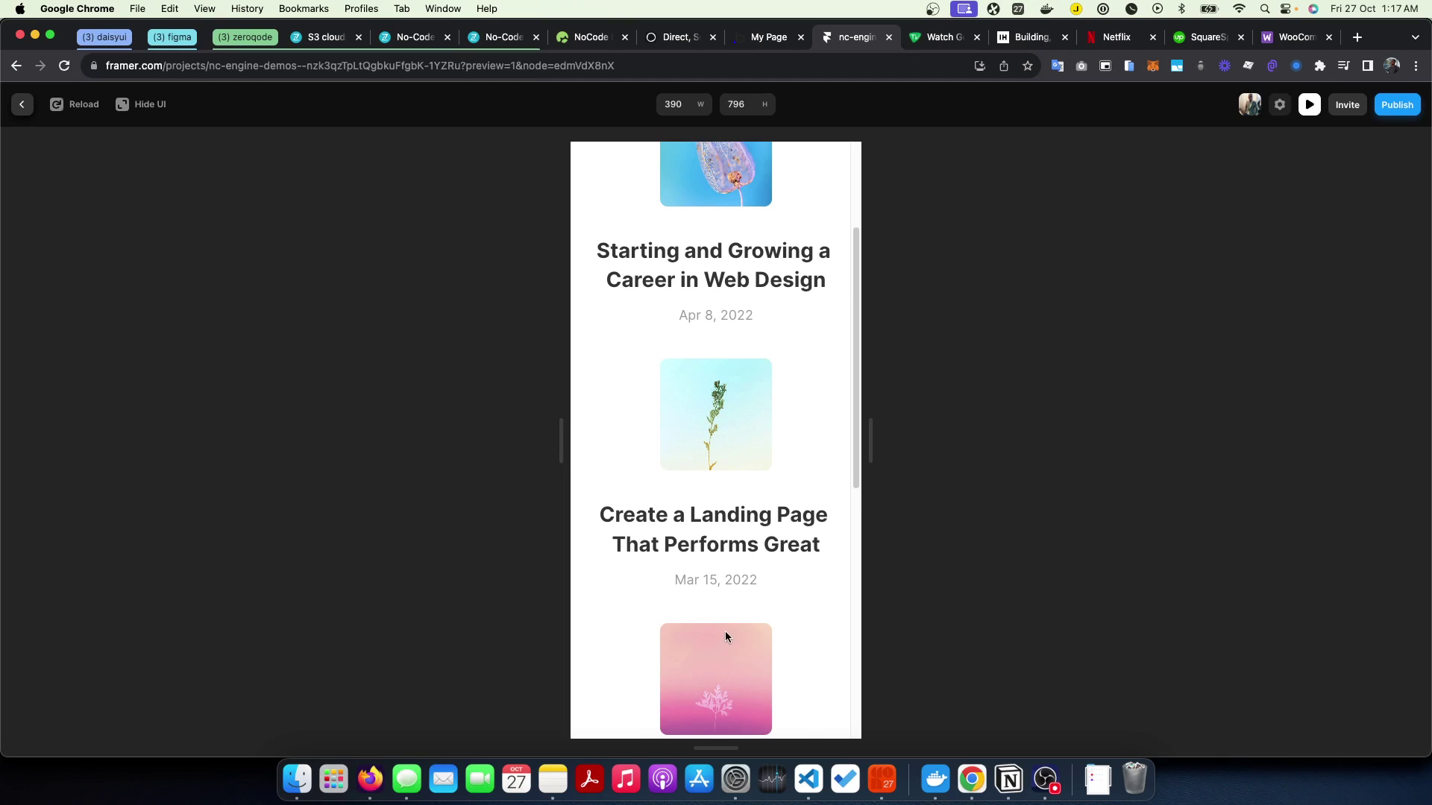
scroll(724, 622, down, 5)
click(721, 646)
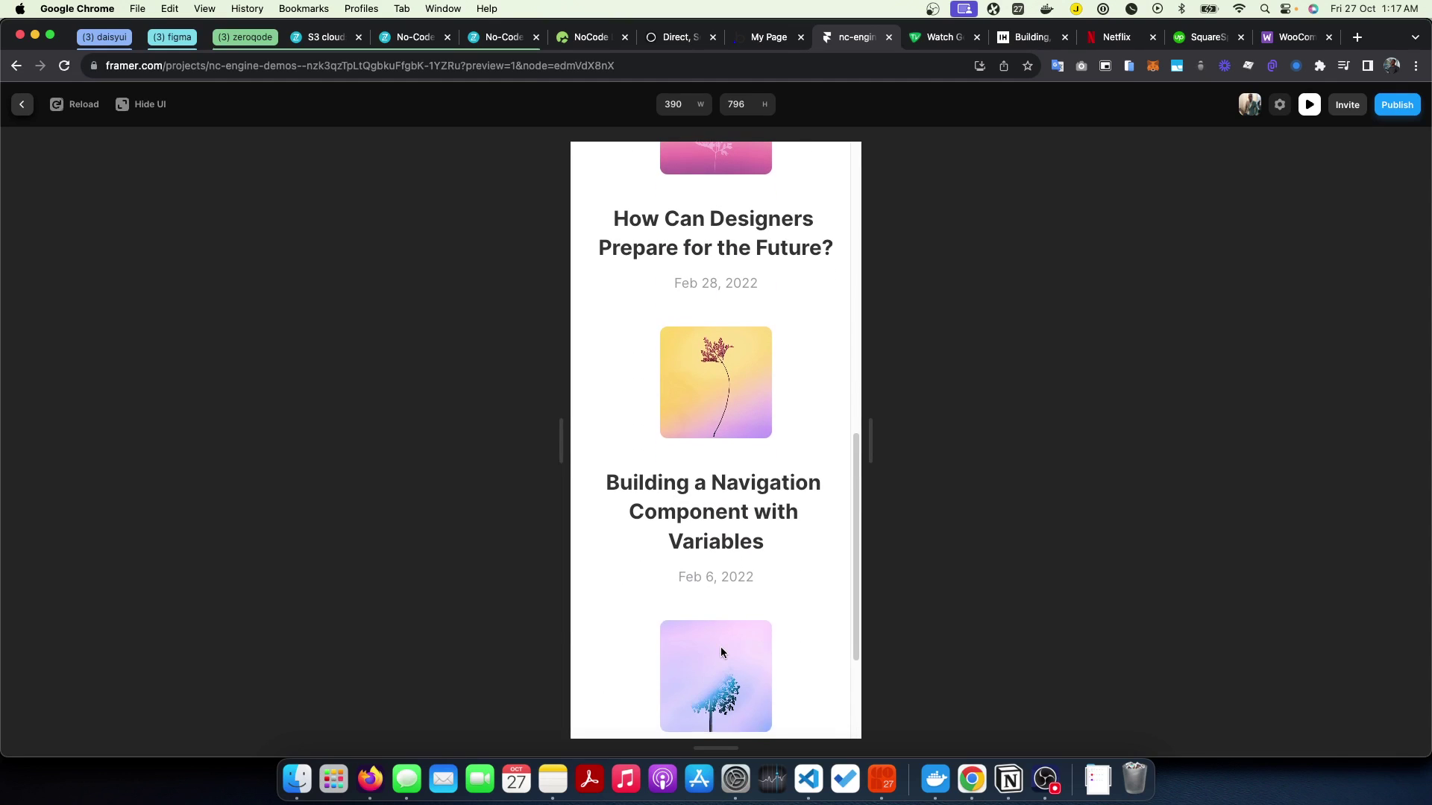
scroll(722, 641, down, 5)
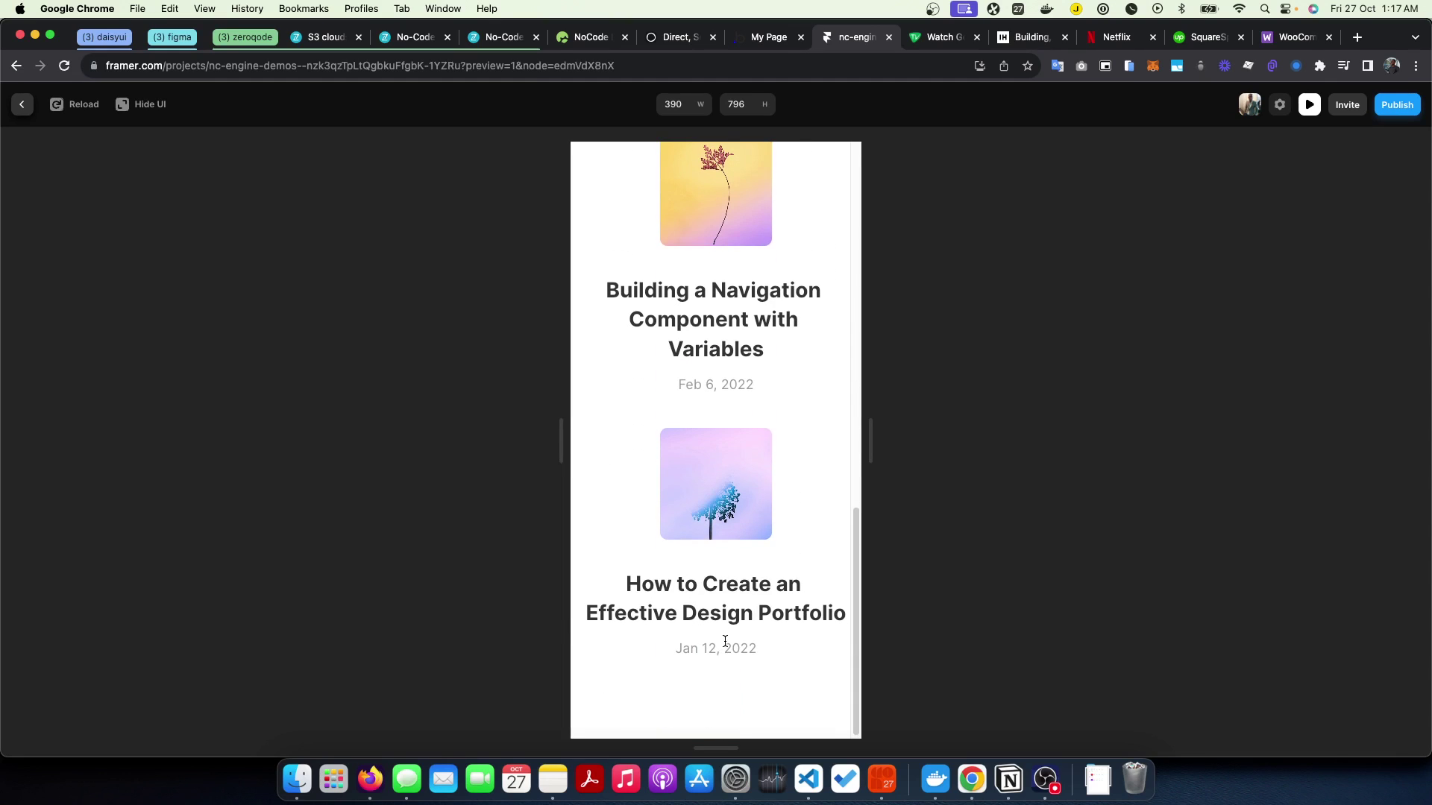
click(18, 110)
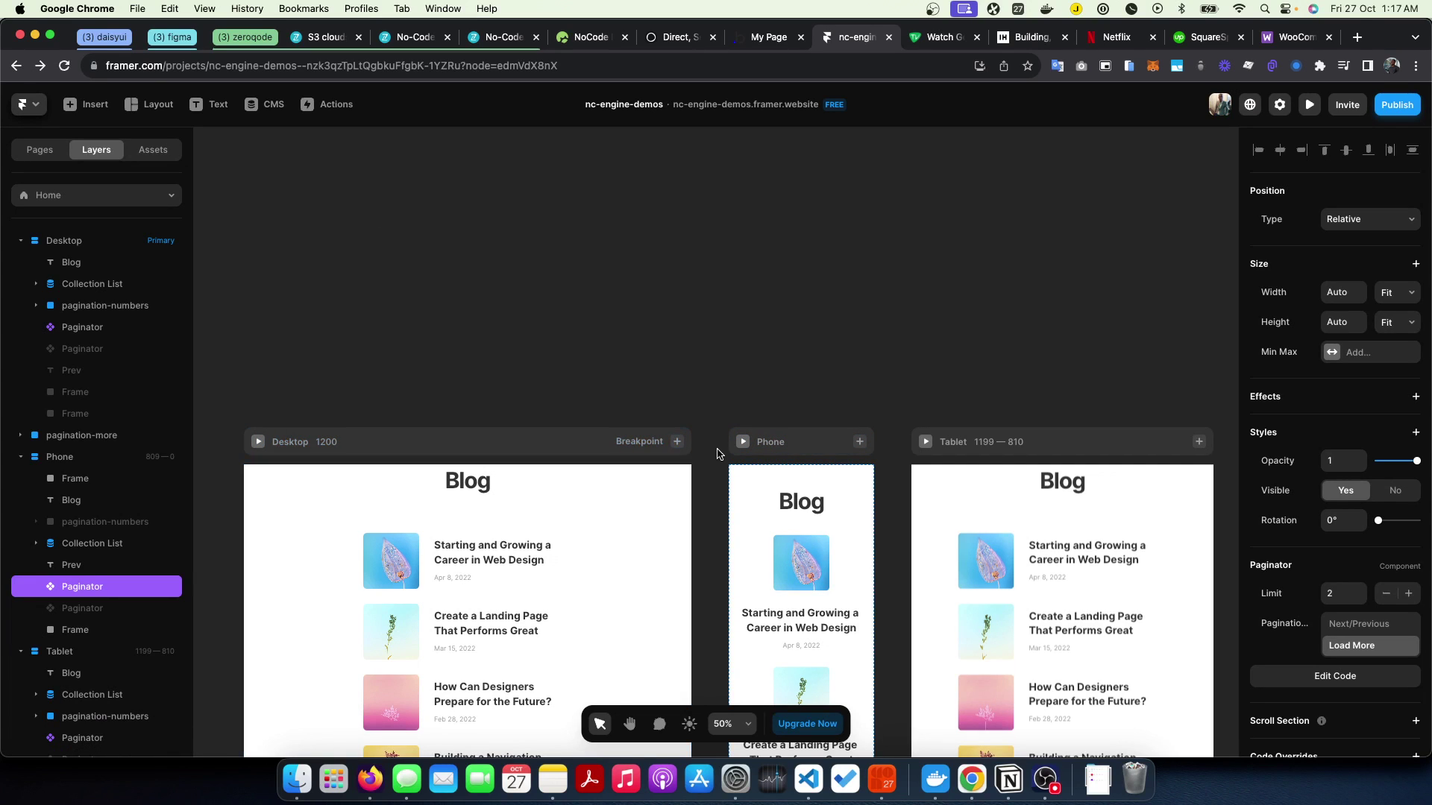
click(744, 443)
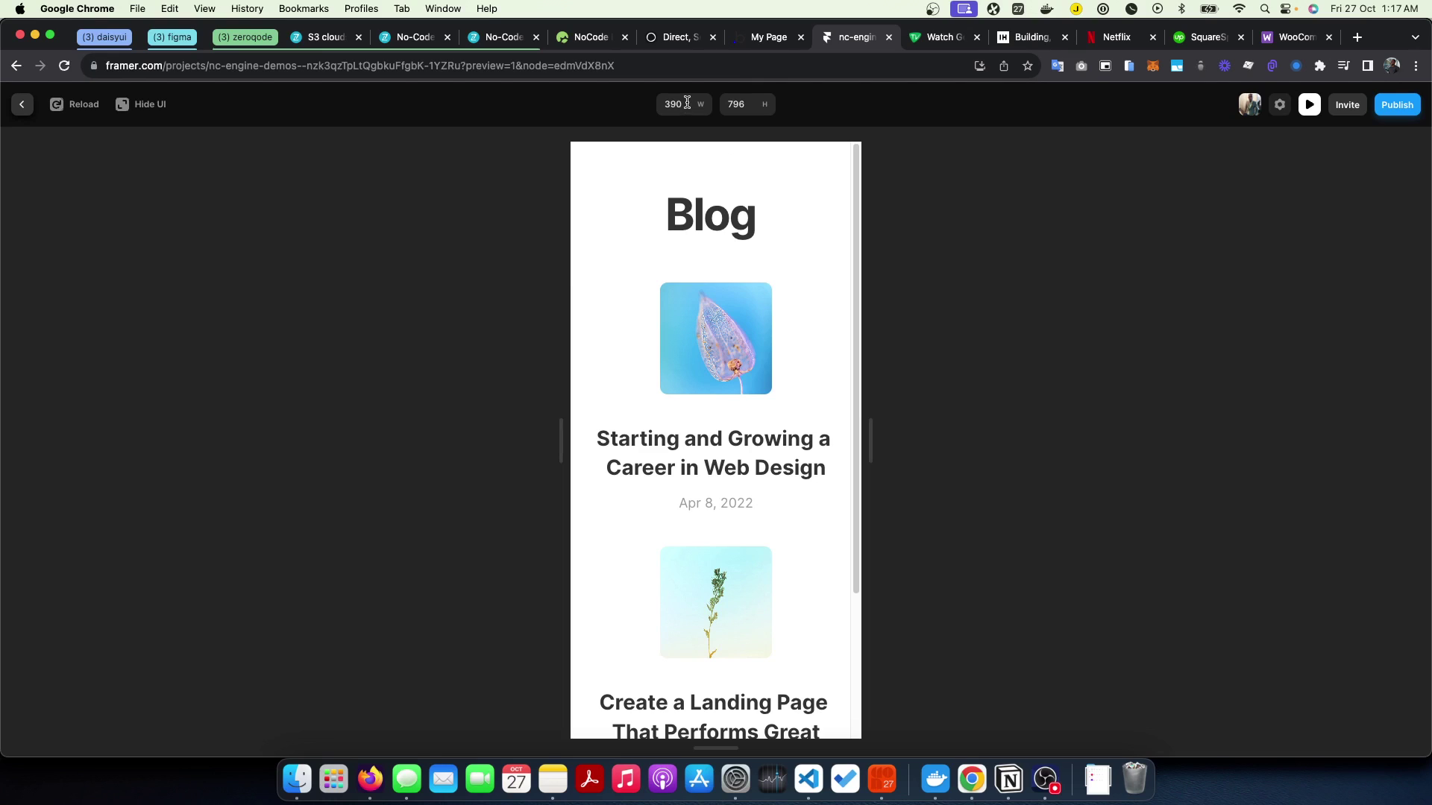
click(22, 104)
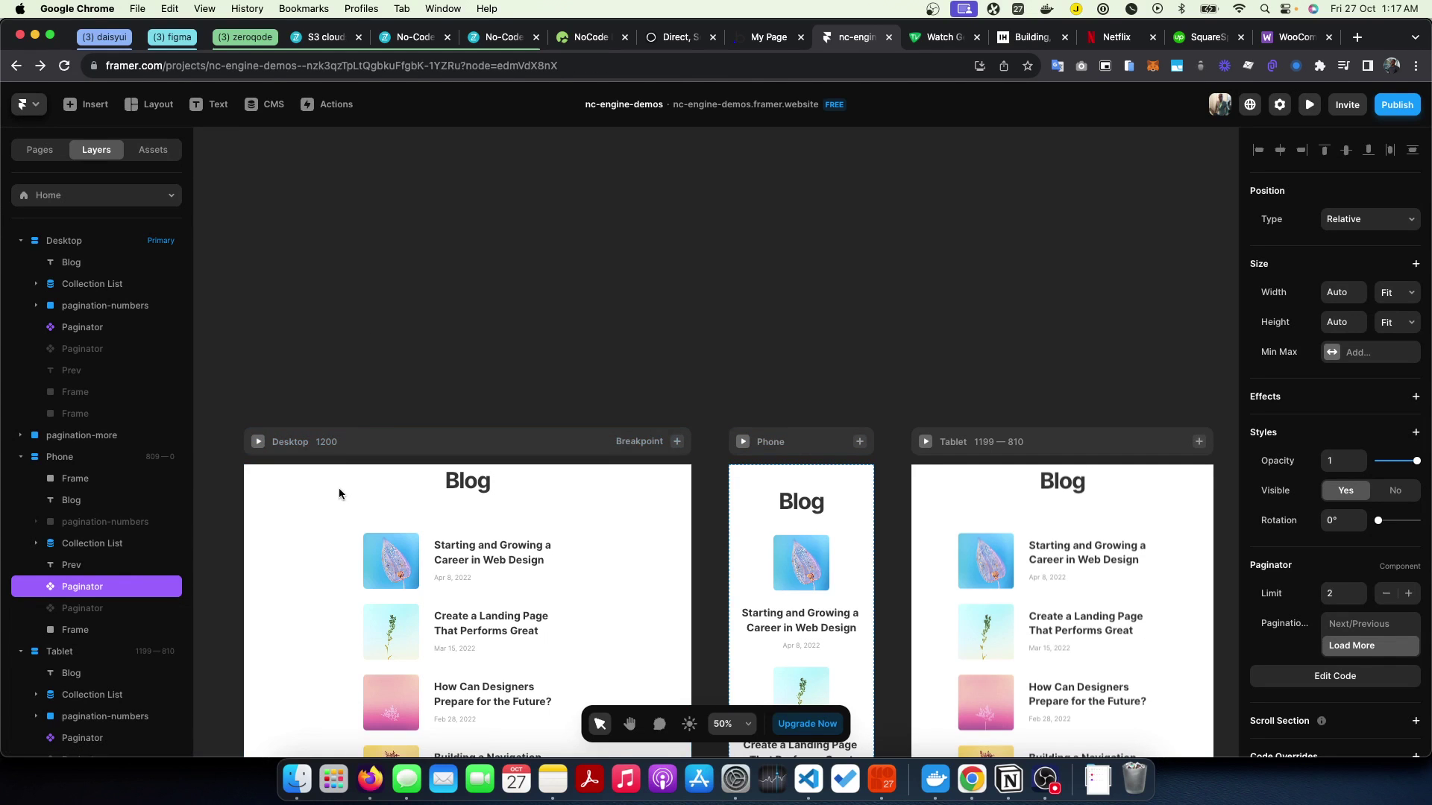
click(258, 441)
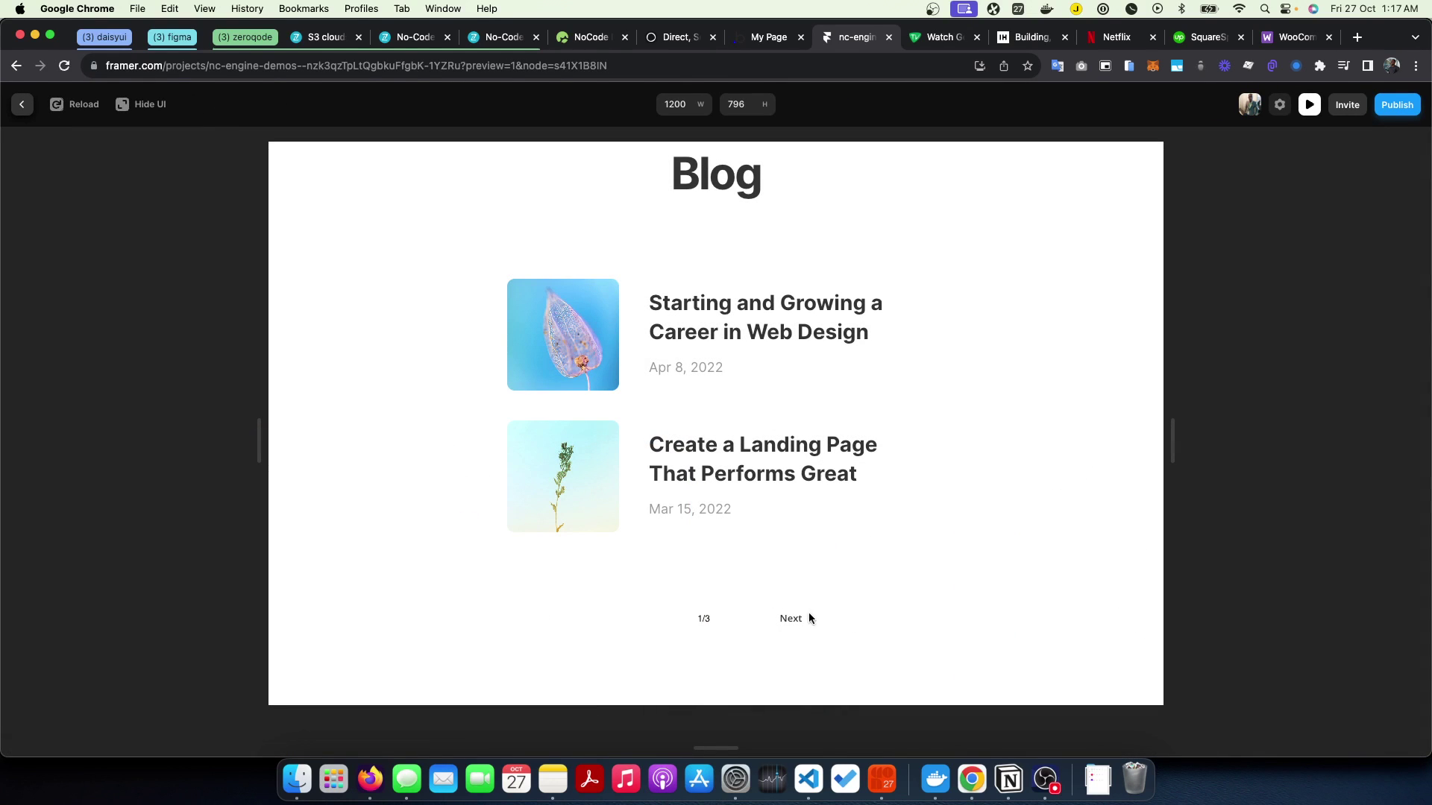
click(789, 618)
click(784, 619)
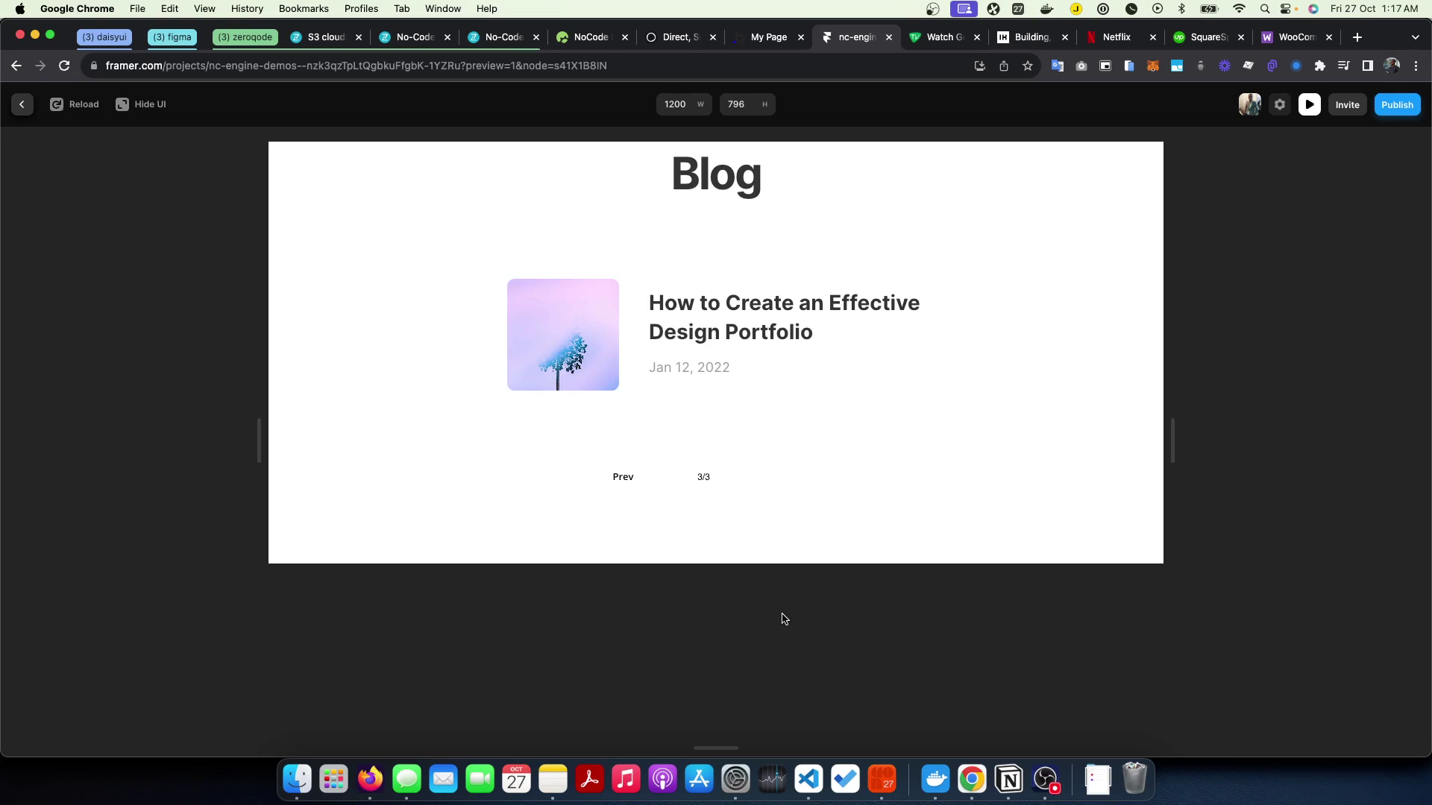
click(623, 481)
click(616, 607)
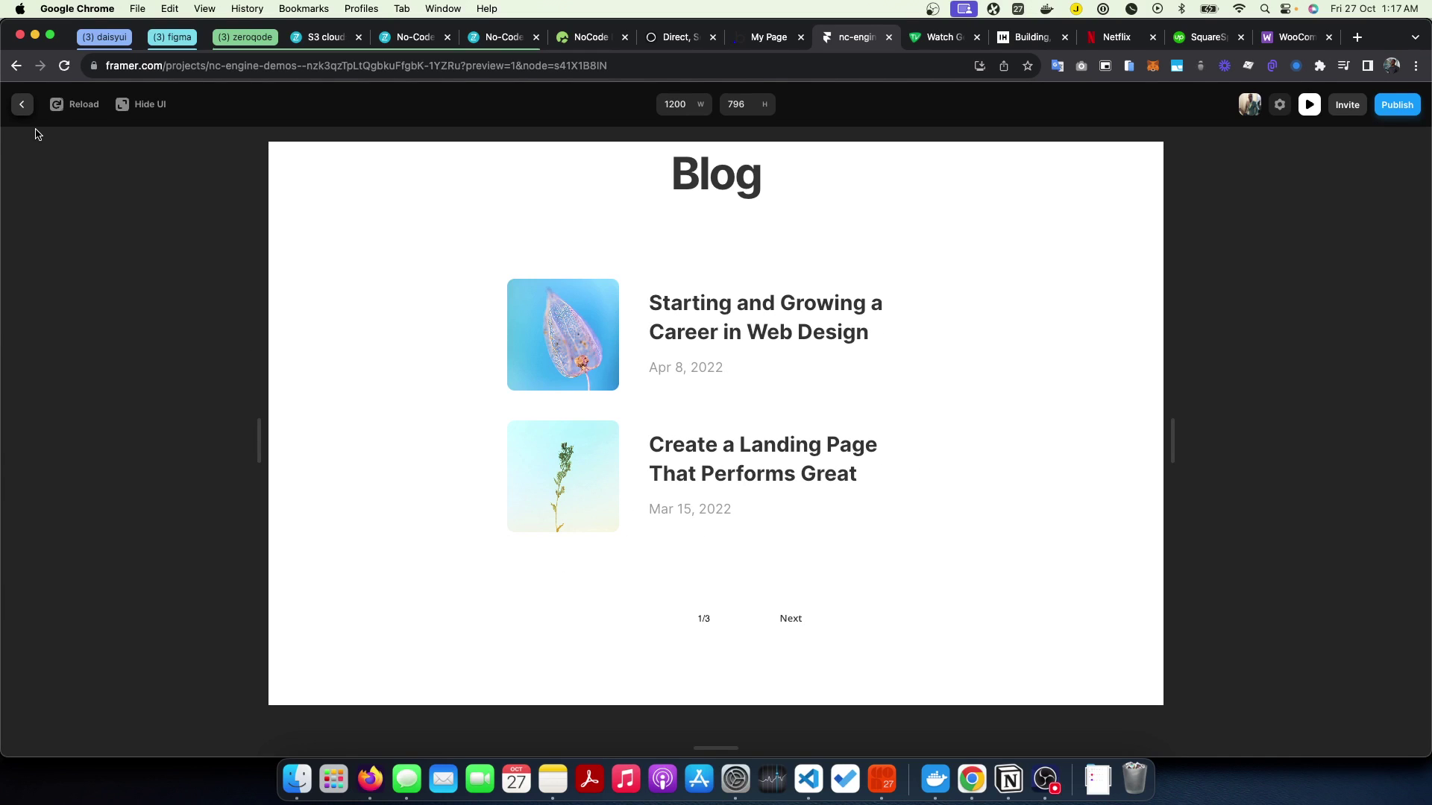
click(22, 104)
scroll(1059, 441, down, 5)
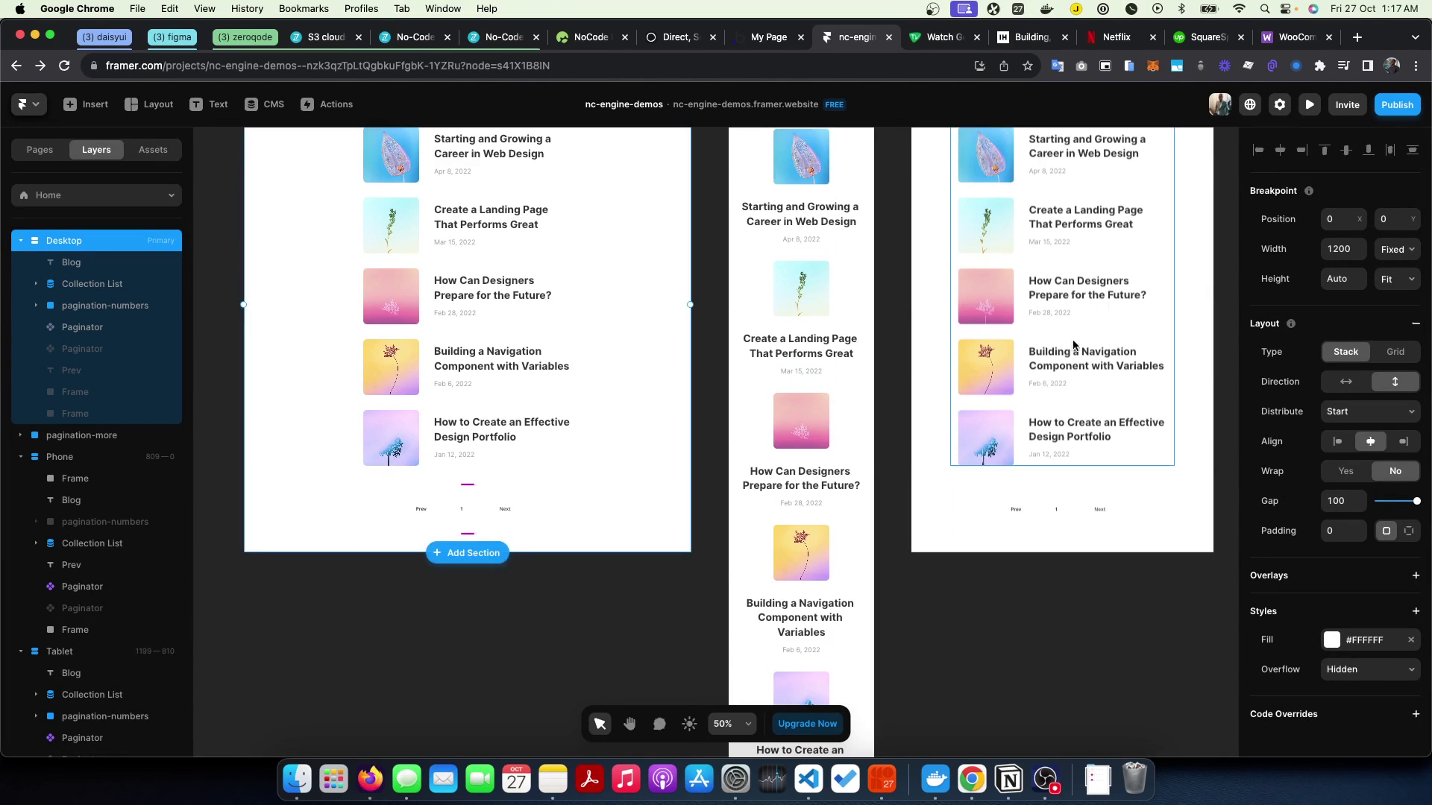
scroll(995, 358, up, 6)
click(925, 469)
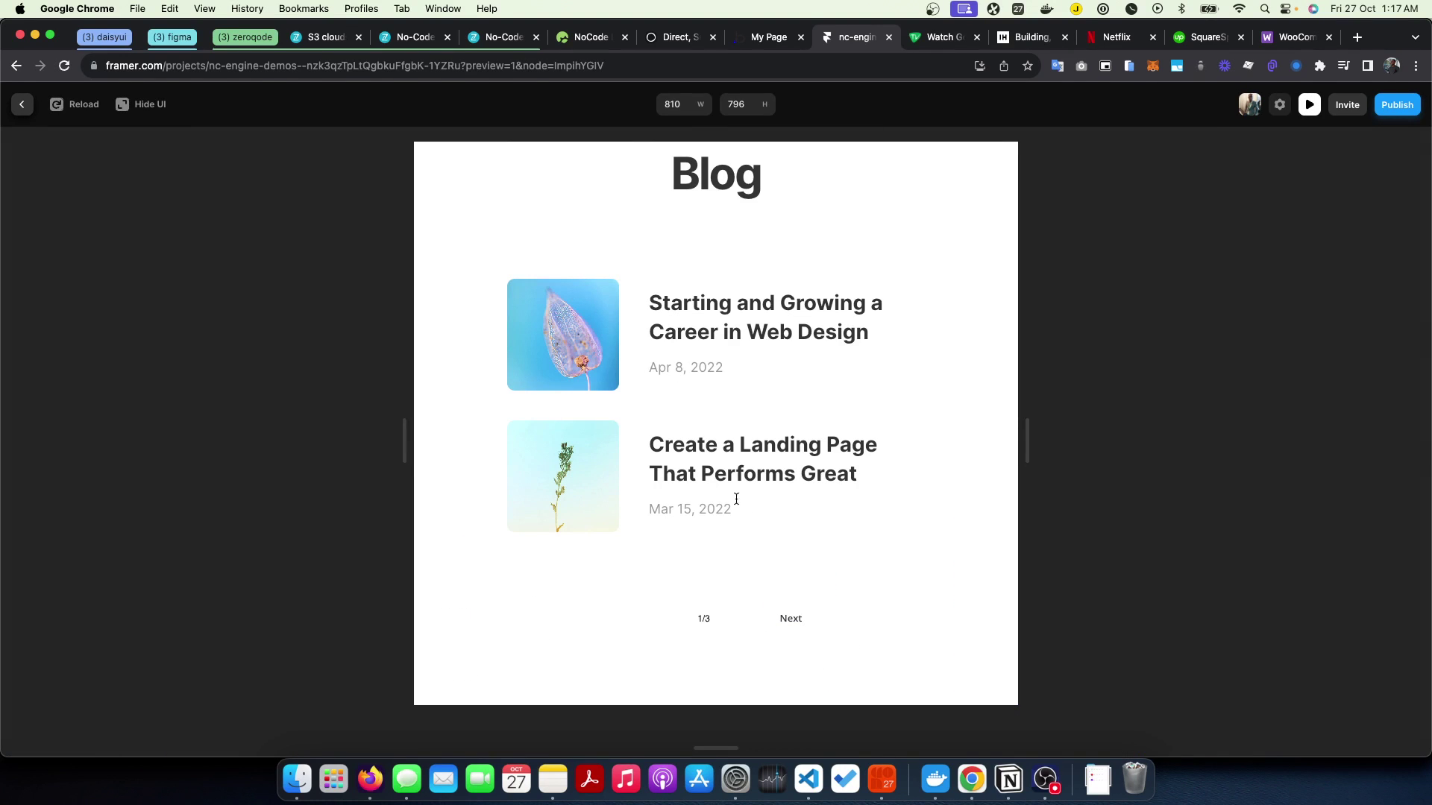
click(793, 616)
click(795, 619)
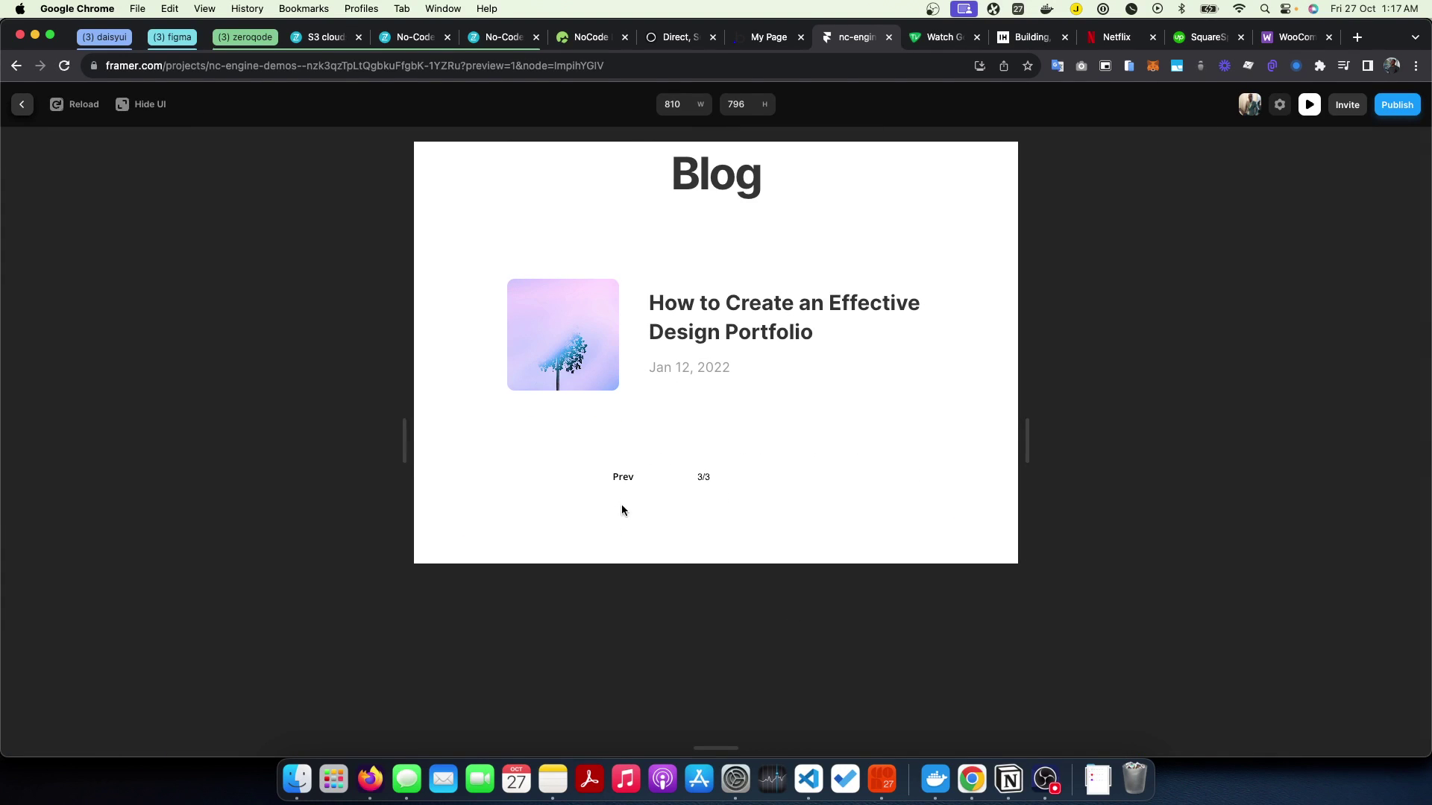
click(623, 479)
click(623, 481)
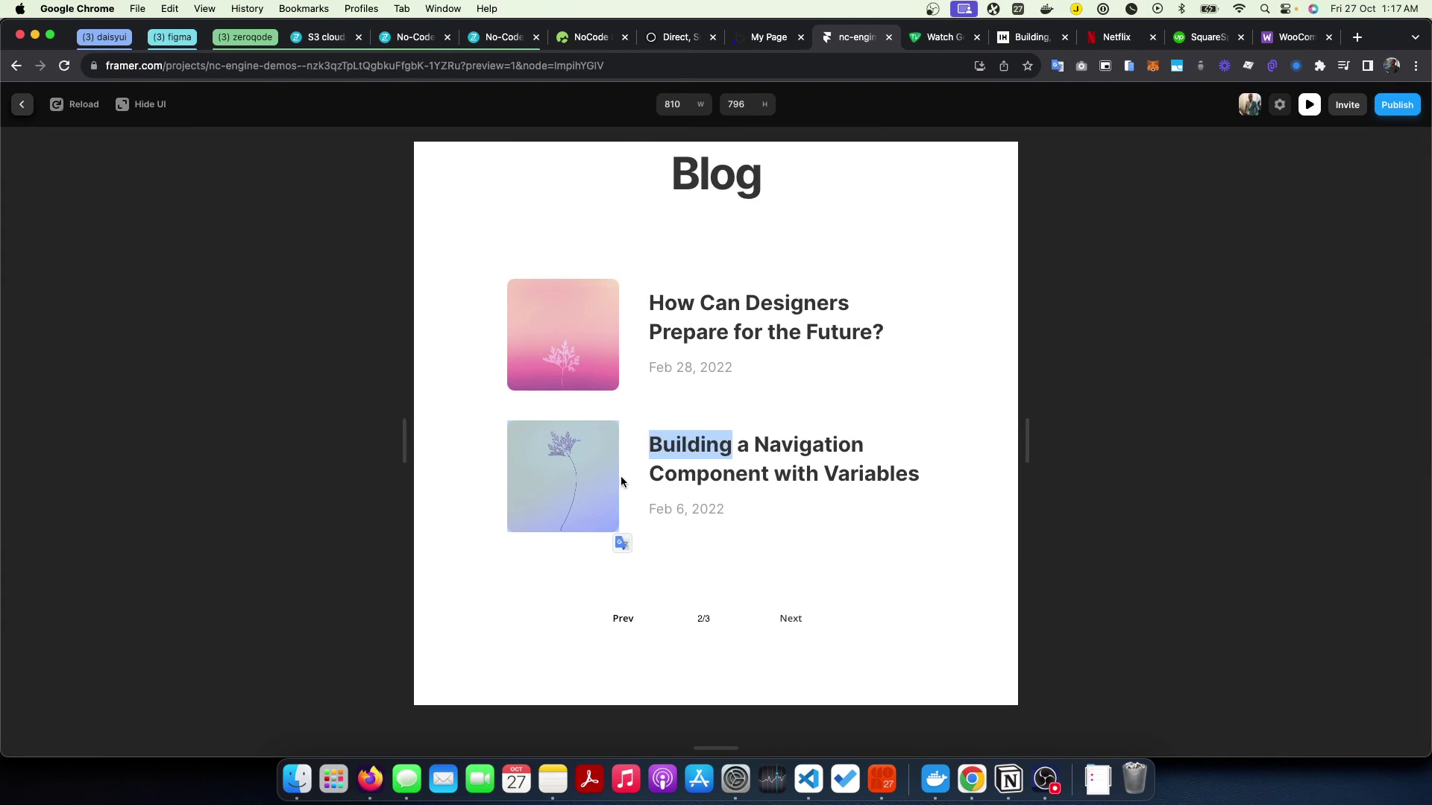
click(12, 109)
- Check the Phone Load More button and the Paginator's Load More mode with limit 2
scroll(746, 440, down, 5)
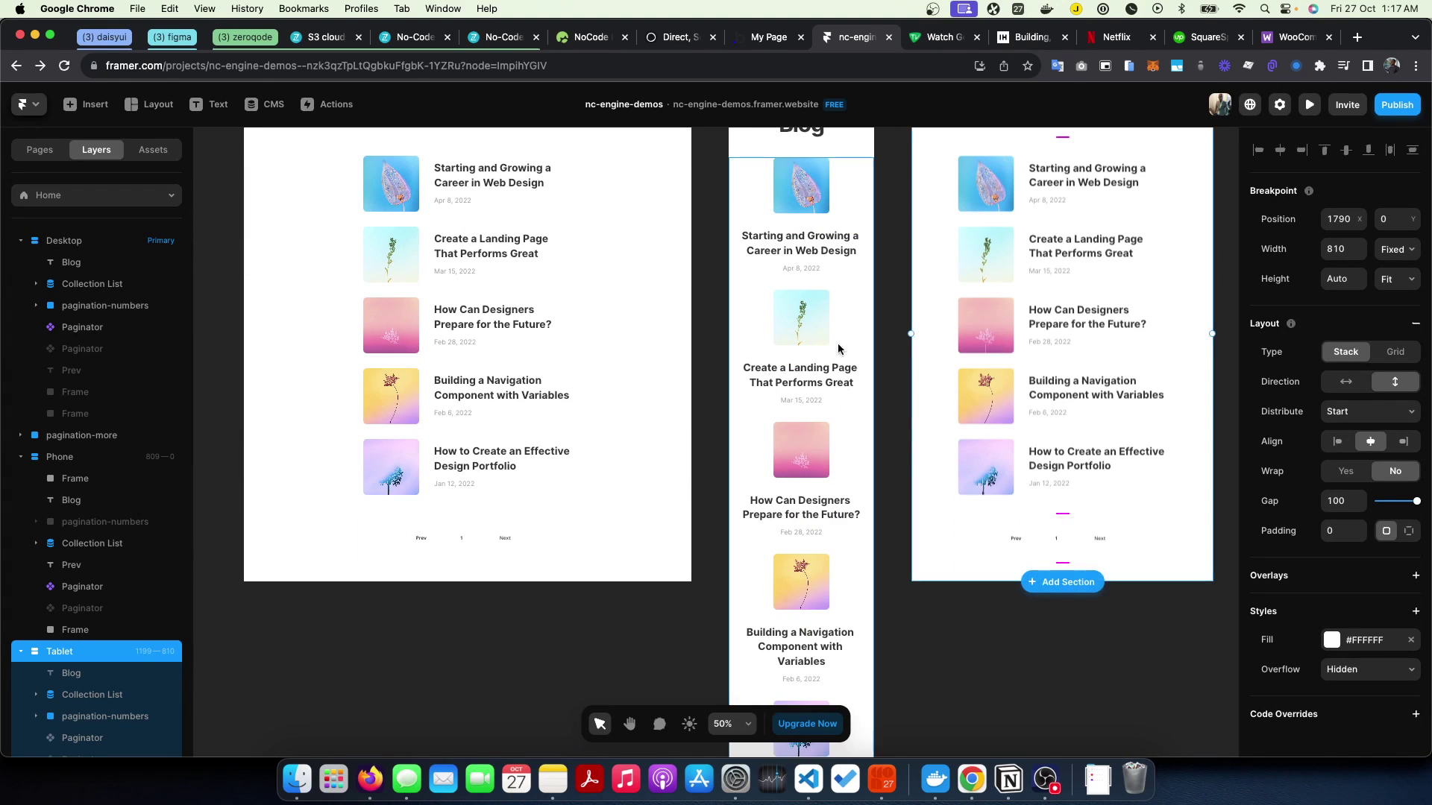
click(84, 587)
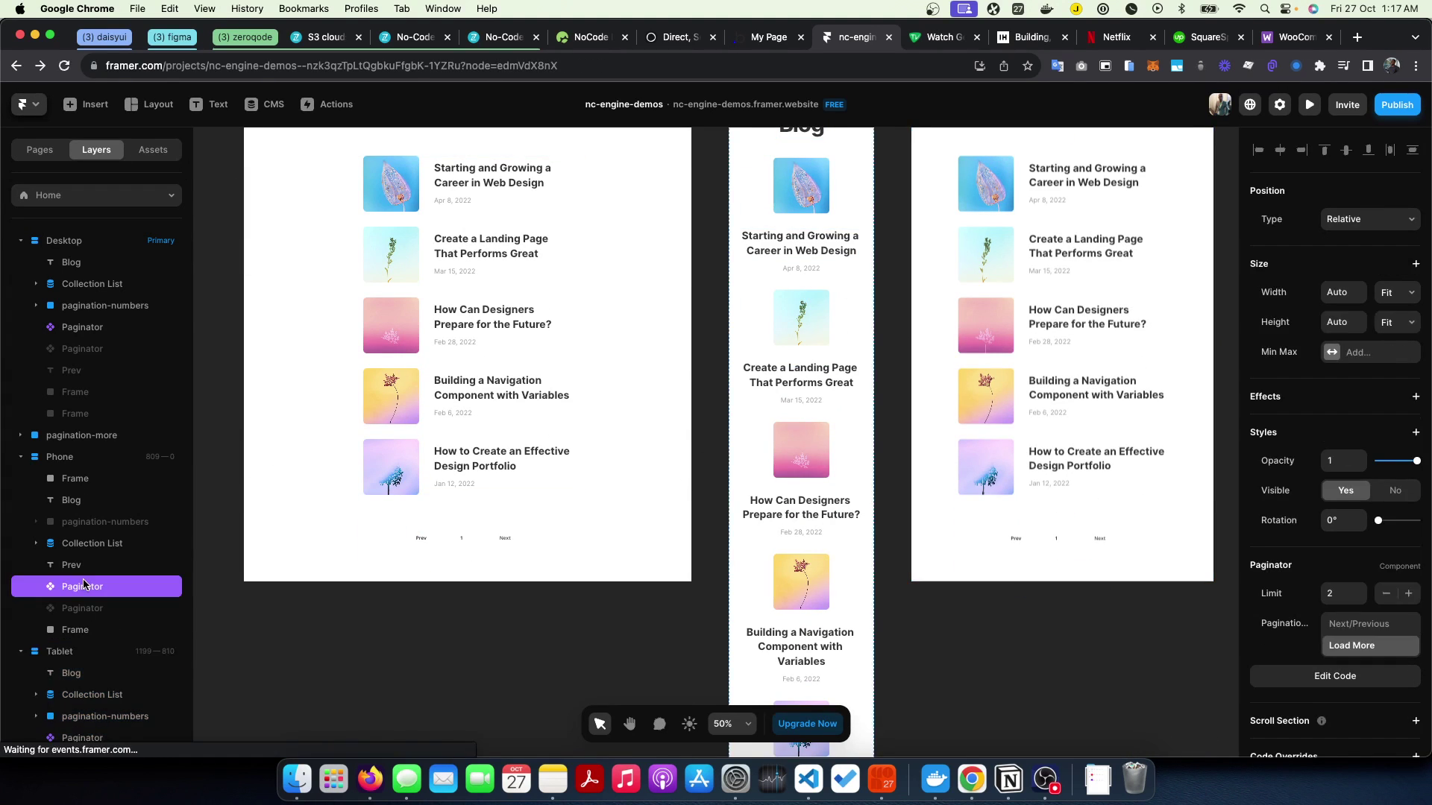
scroll(809, 362, down, 3)
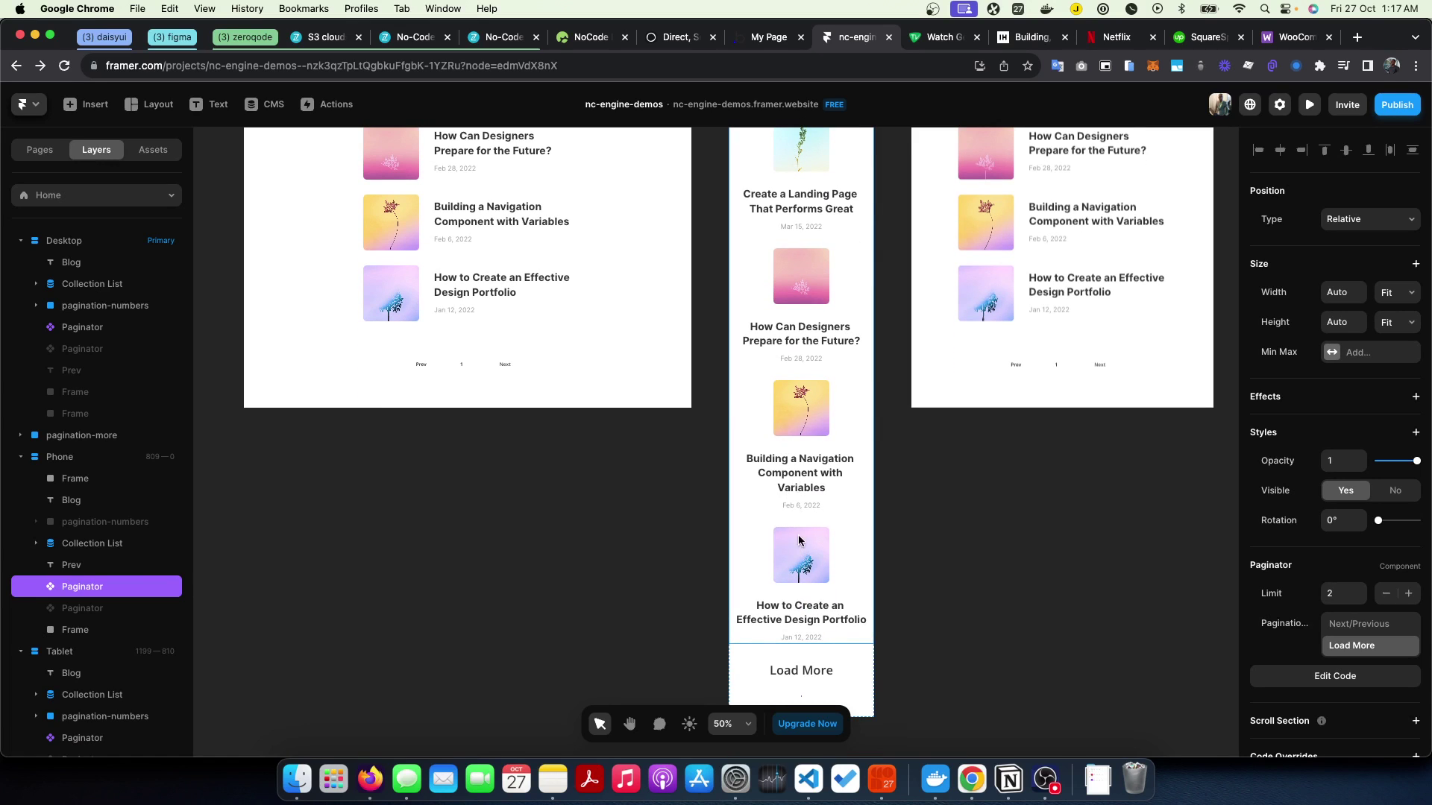
scroll(803, 622, down, 1)
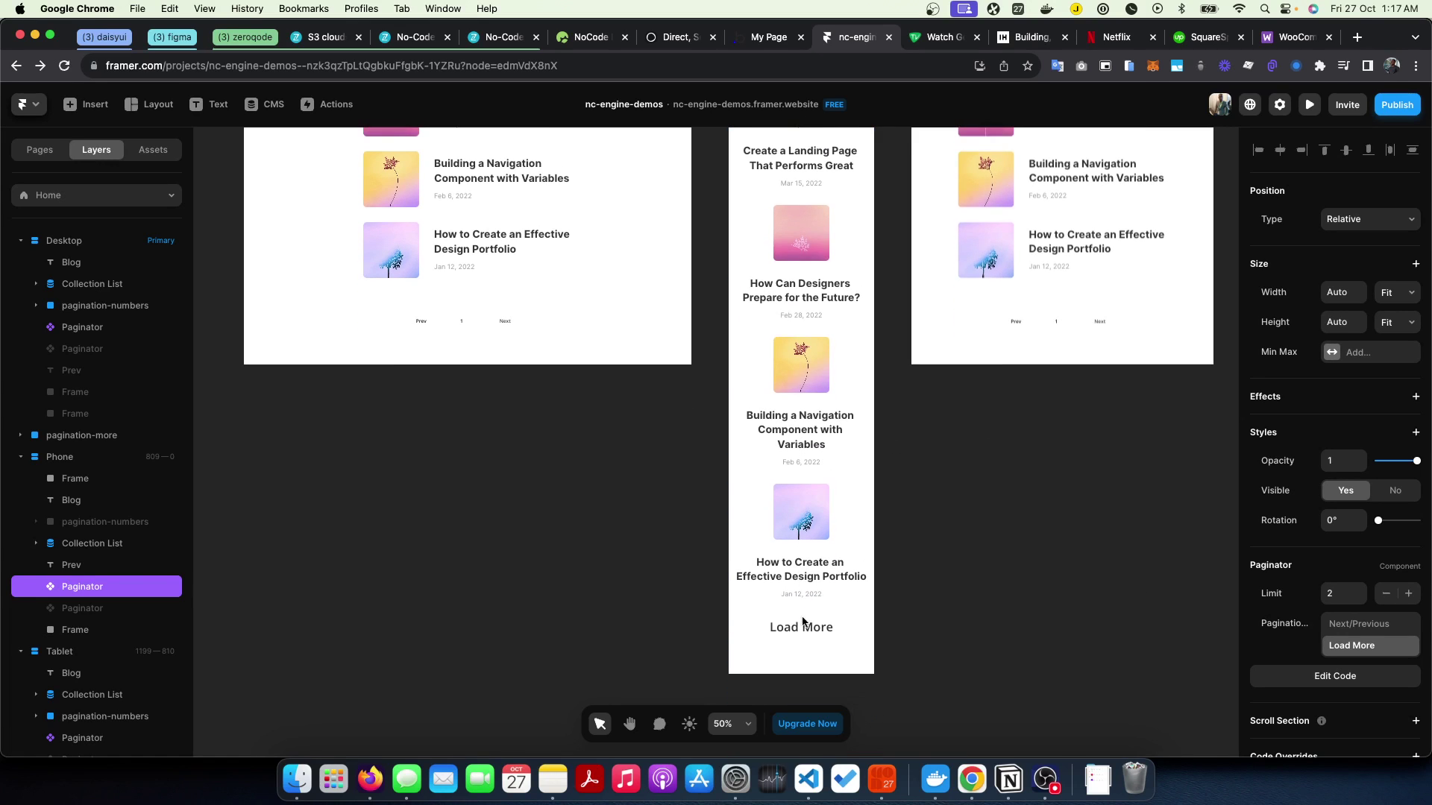
click(796, 628)
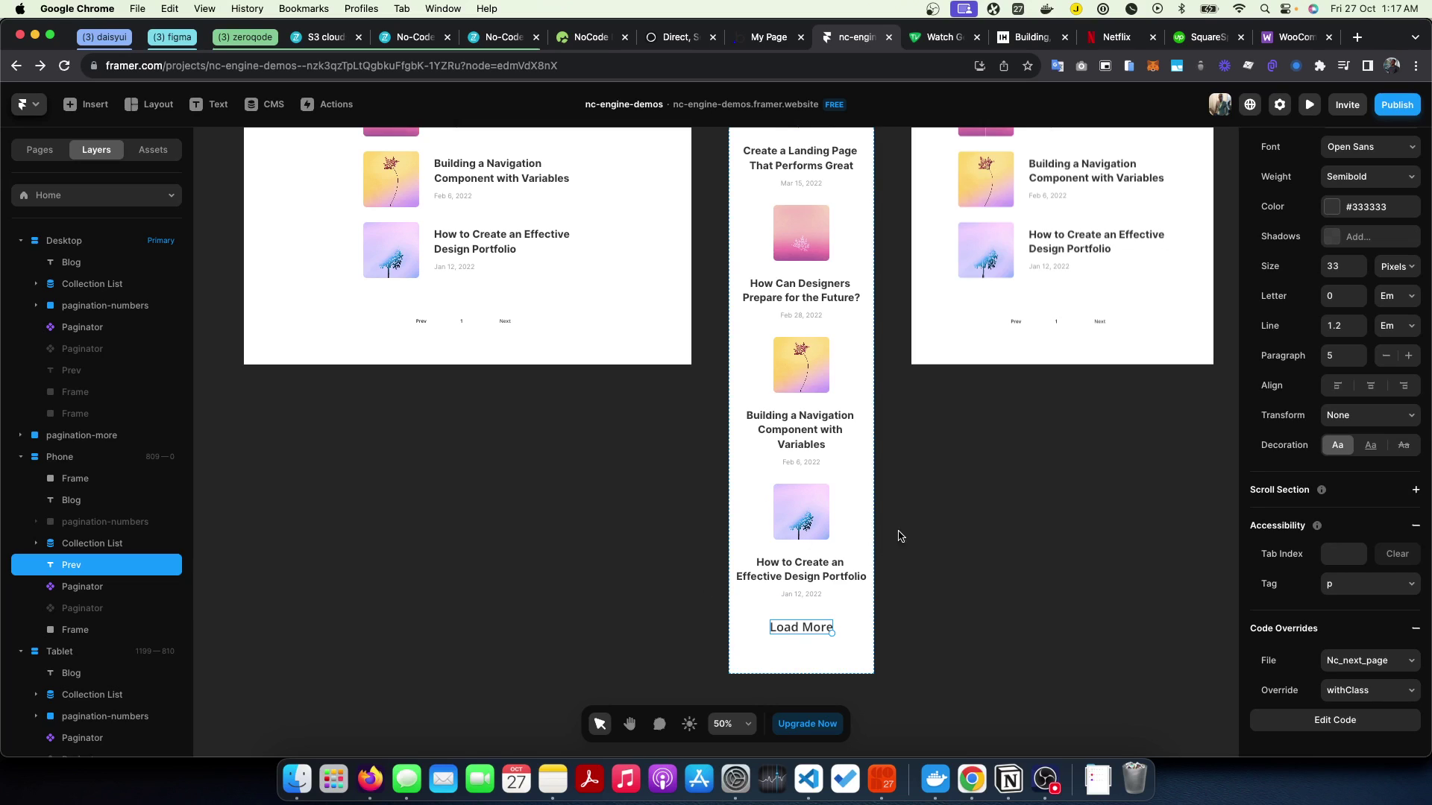
click(72, 591)
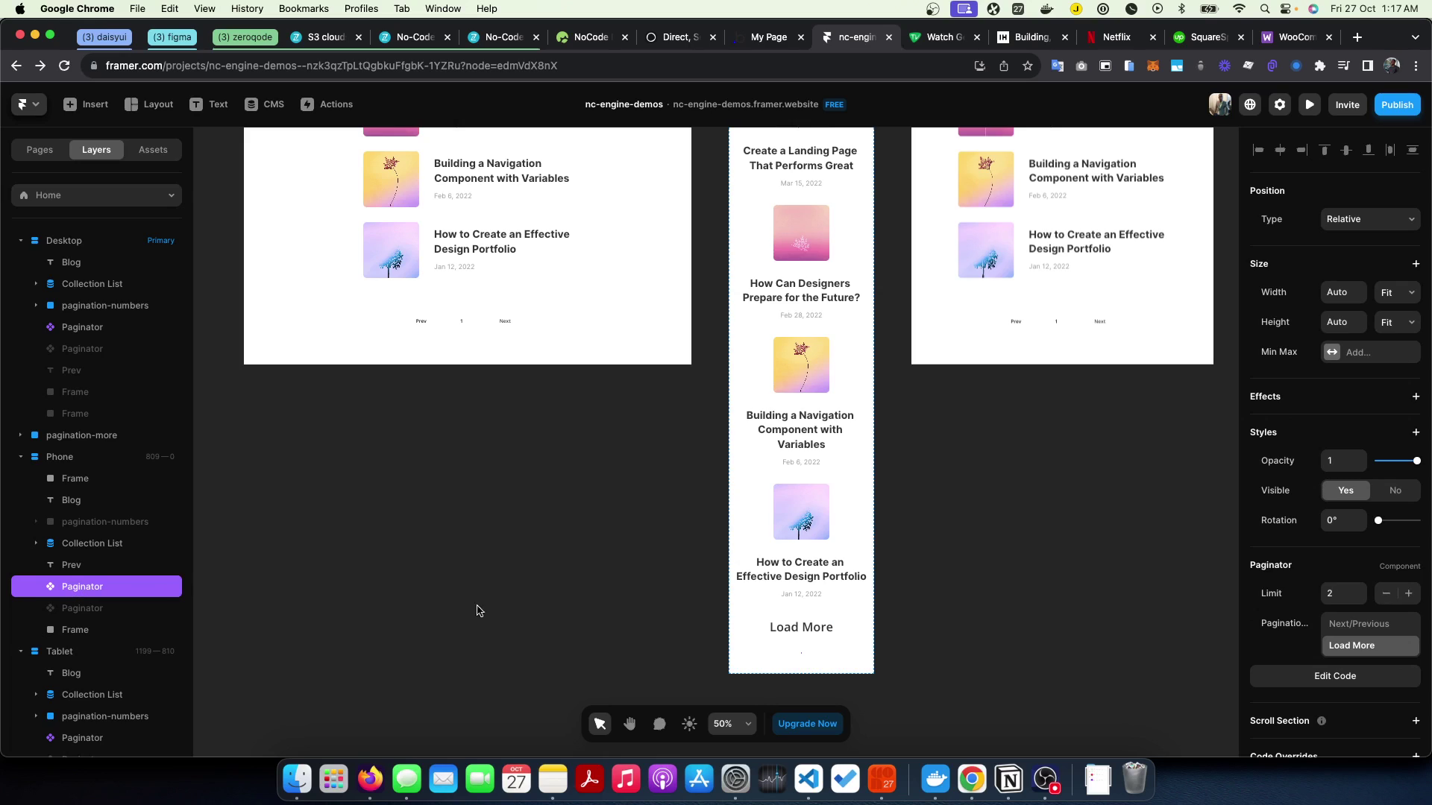